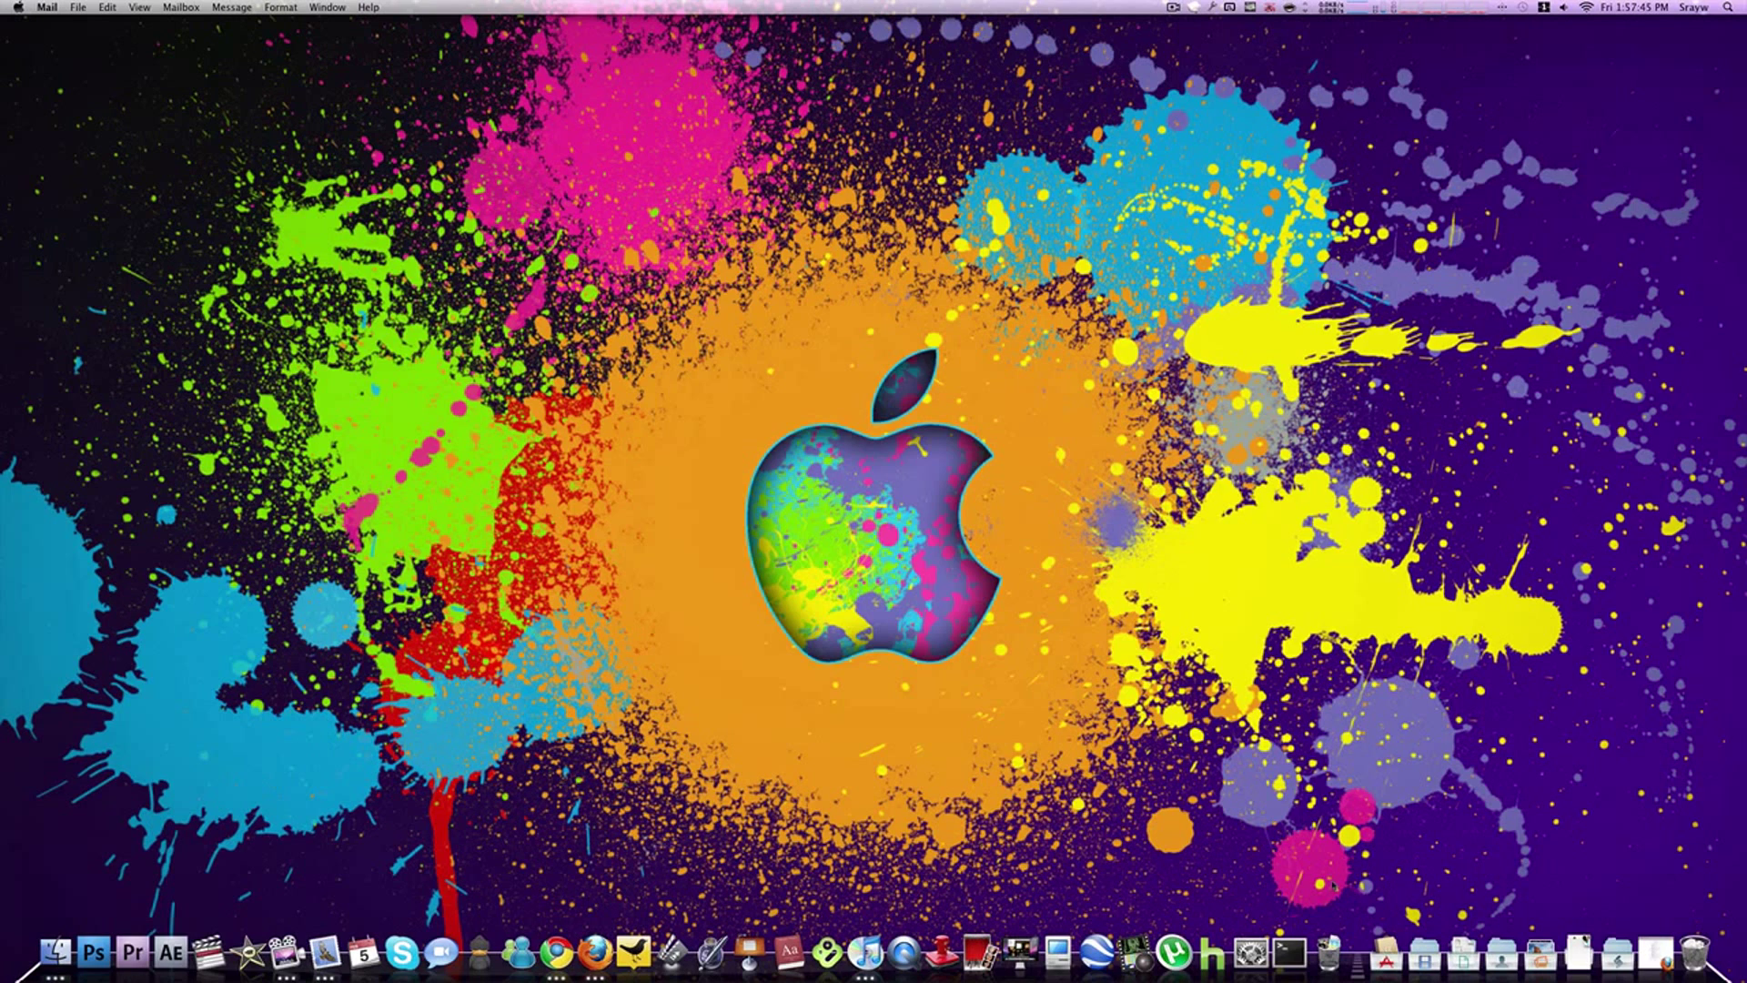
- Open System Preferences, then the Secrets website at secrets.blacktree.com from the Dock
{"action": "left_click", "coordinate": [1253, 951]}
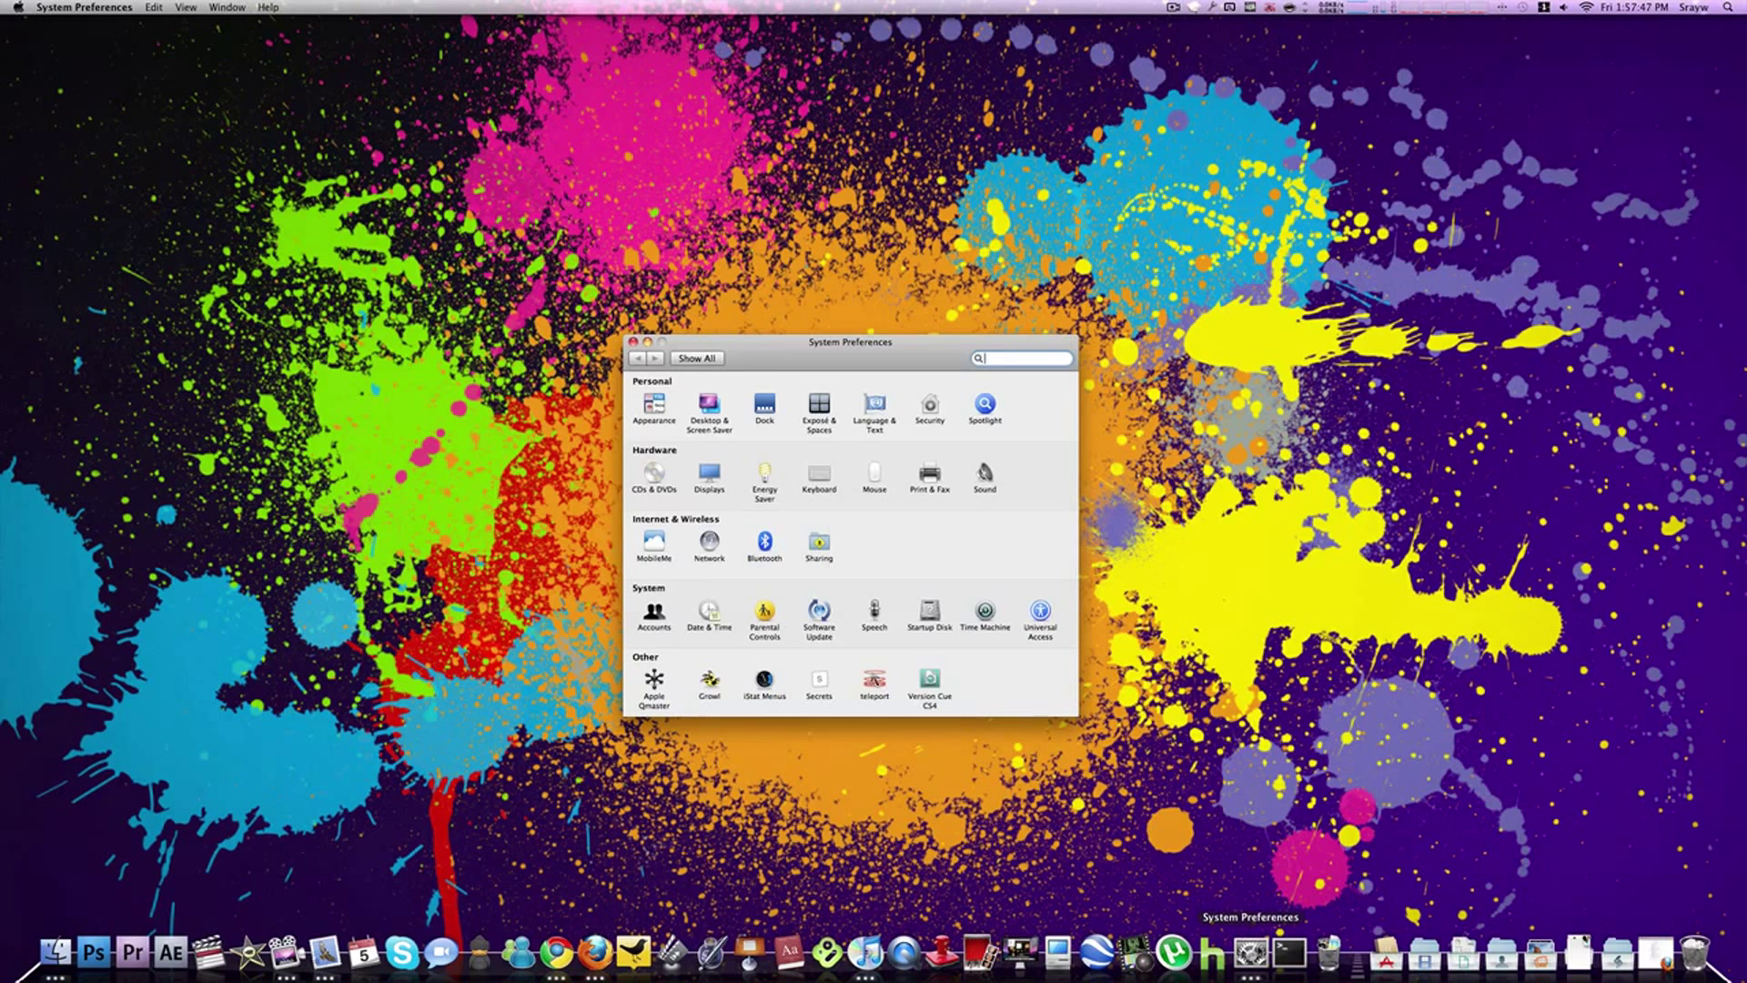
{"action": "left_click_drag", "start_coordinate": [776, 367], "coordinate": [772, 366]}
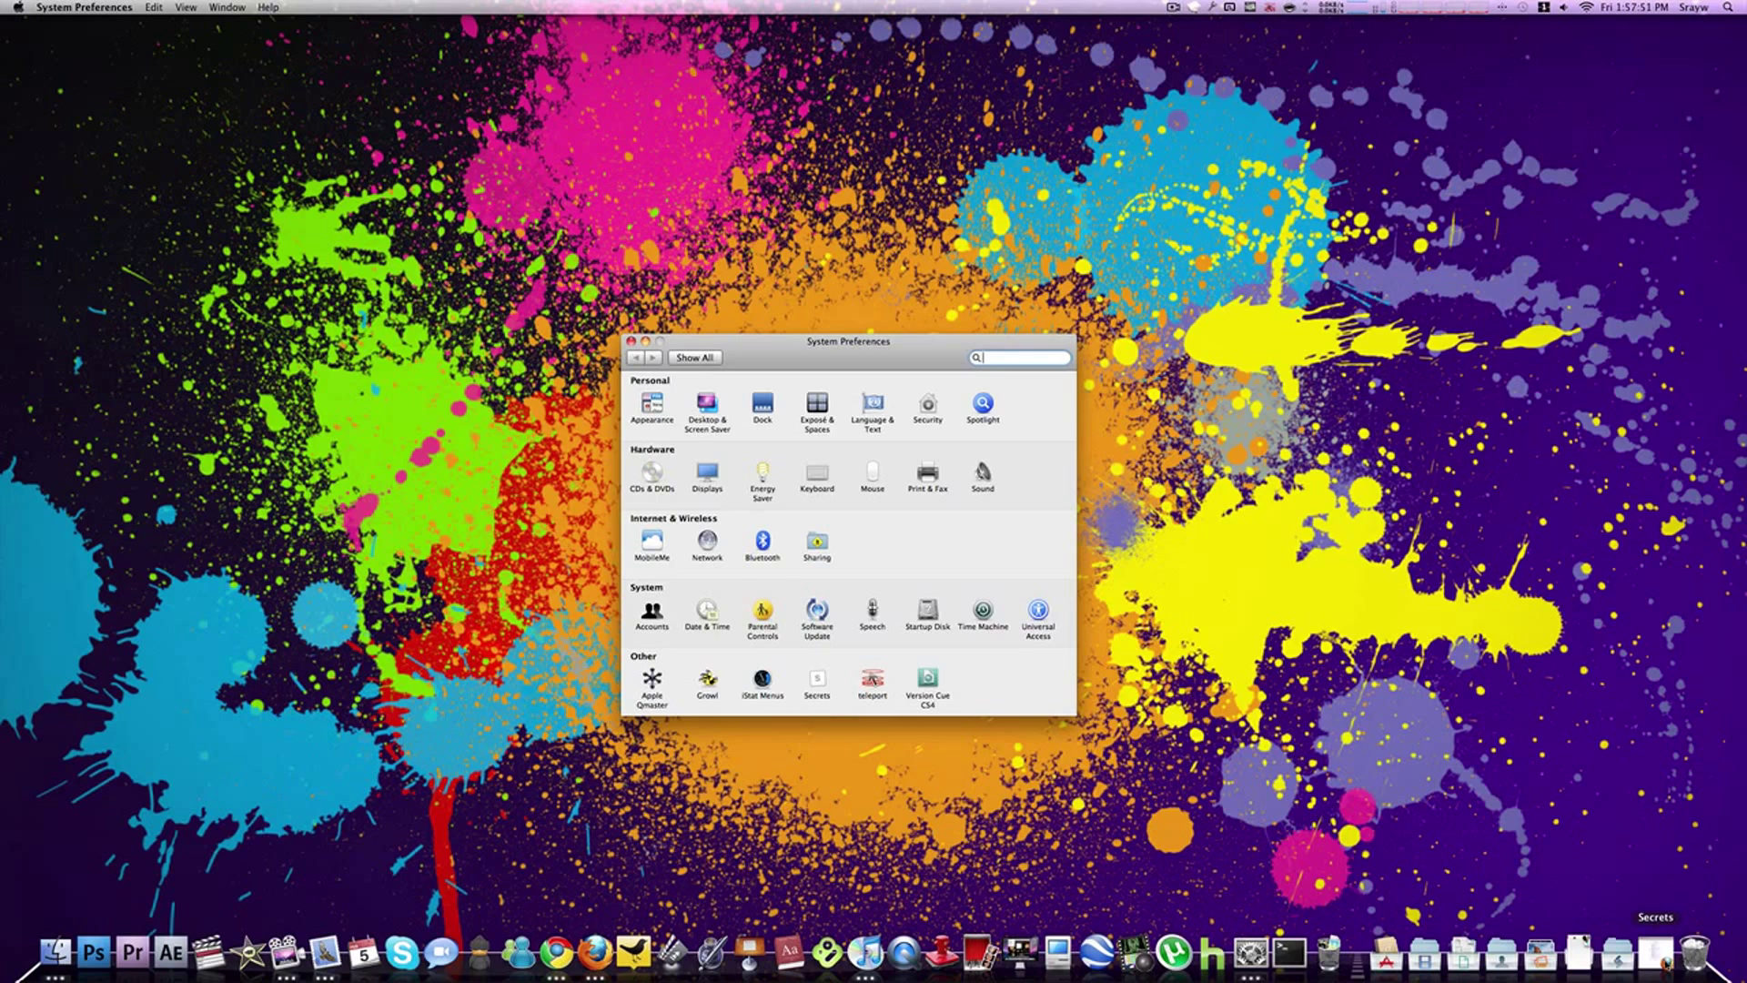
{"action": "left_click", "coordinate": [1656, 952]}
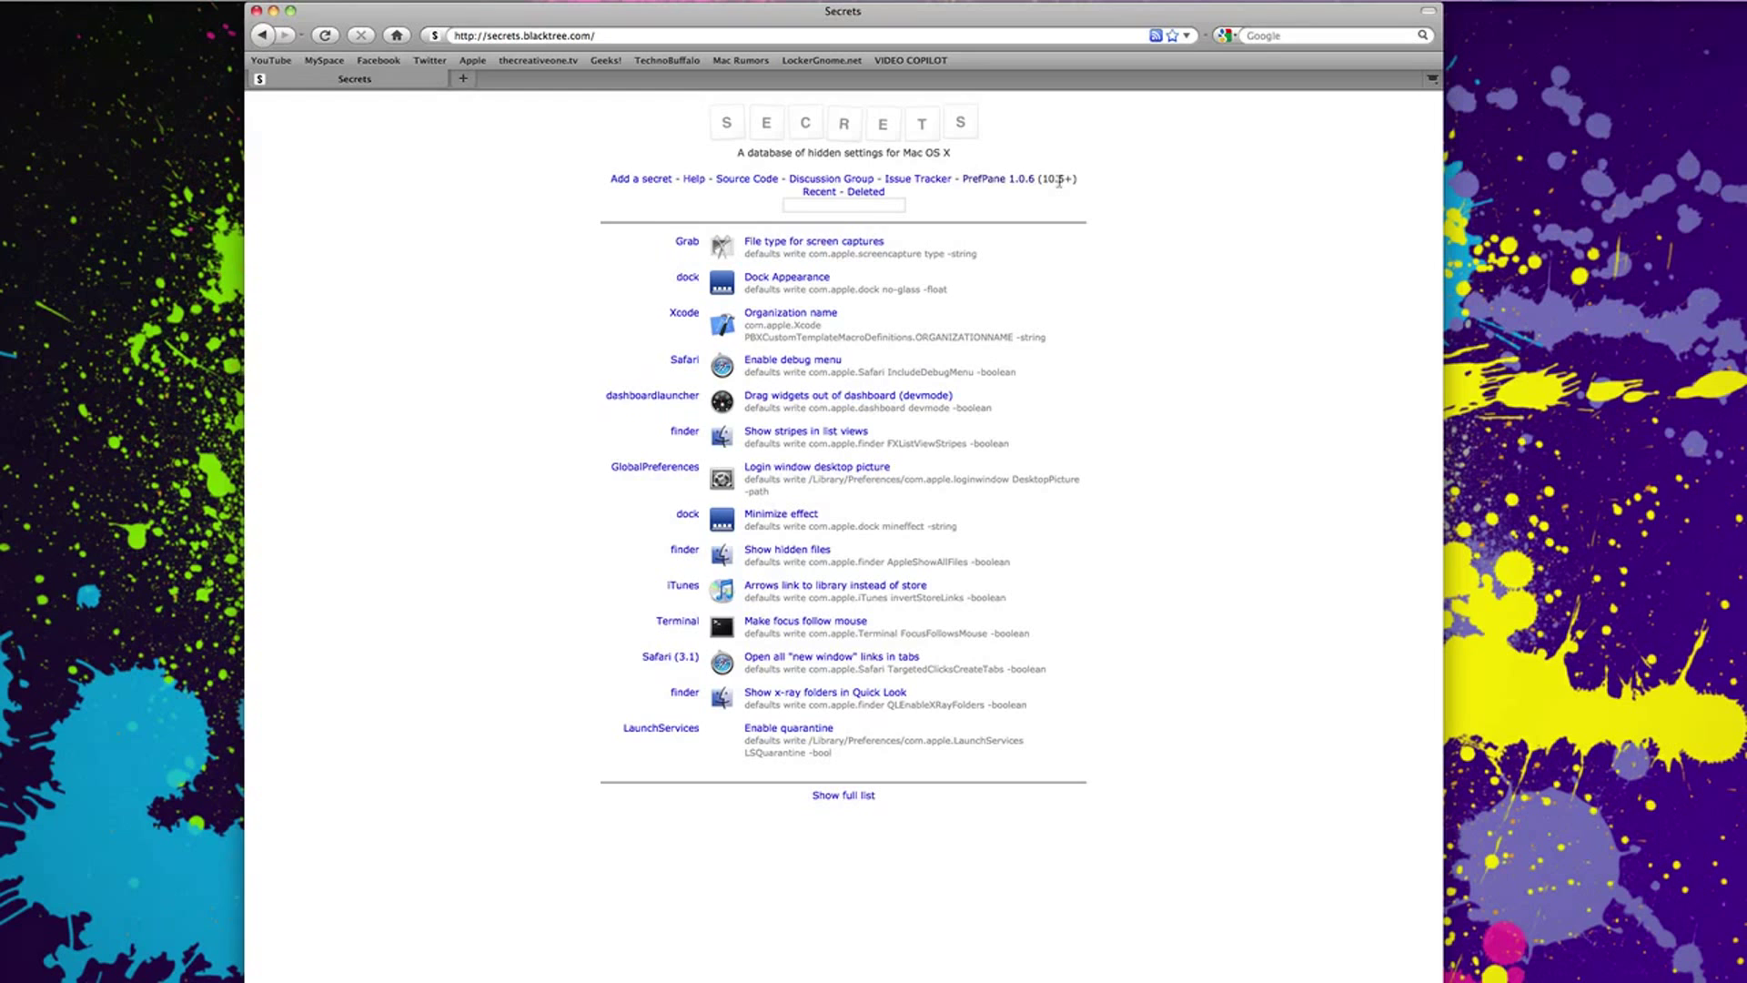
- Start and cancel the Secrets_1.0.6.zip download, then quit Firefox back to System Preferences
{"action": "left_click", "coordinate": [1001, 179]}
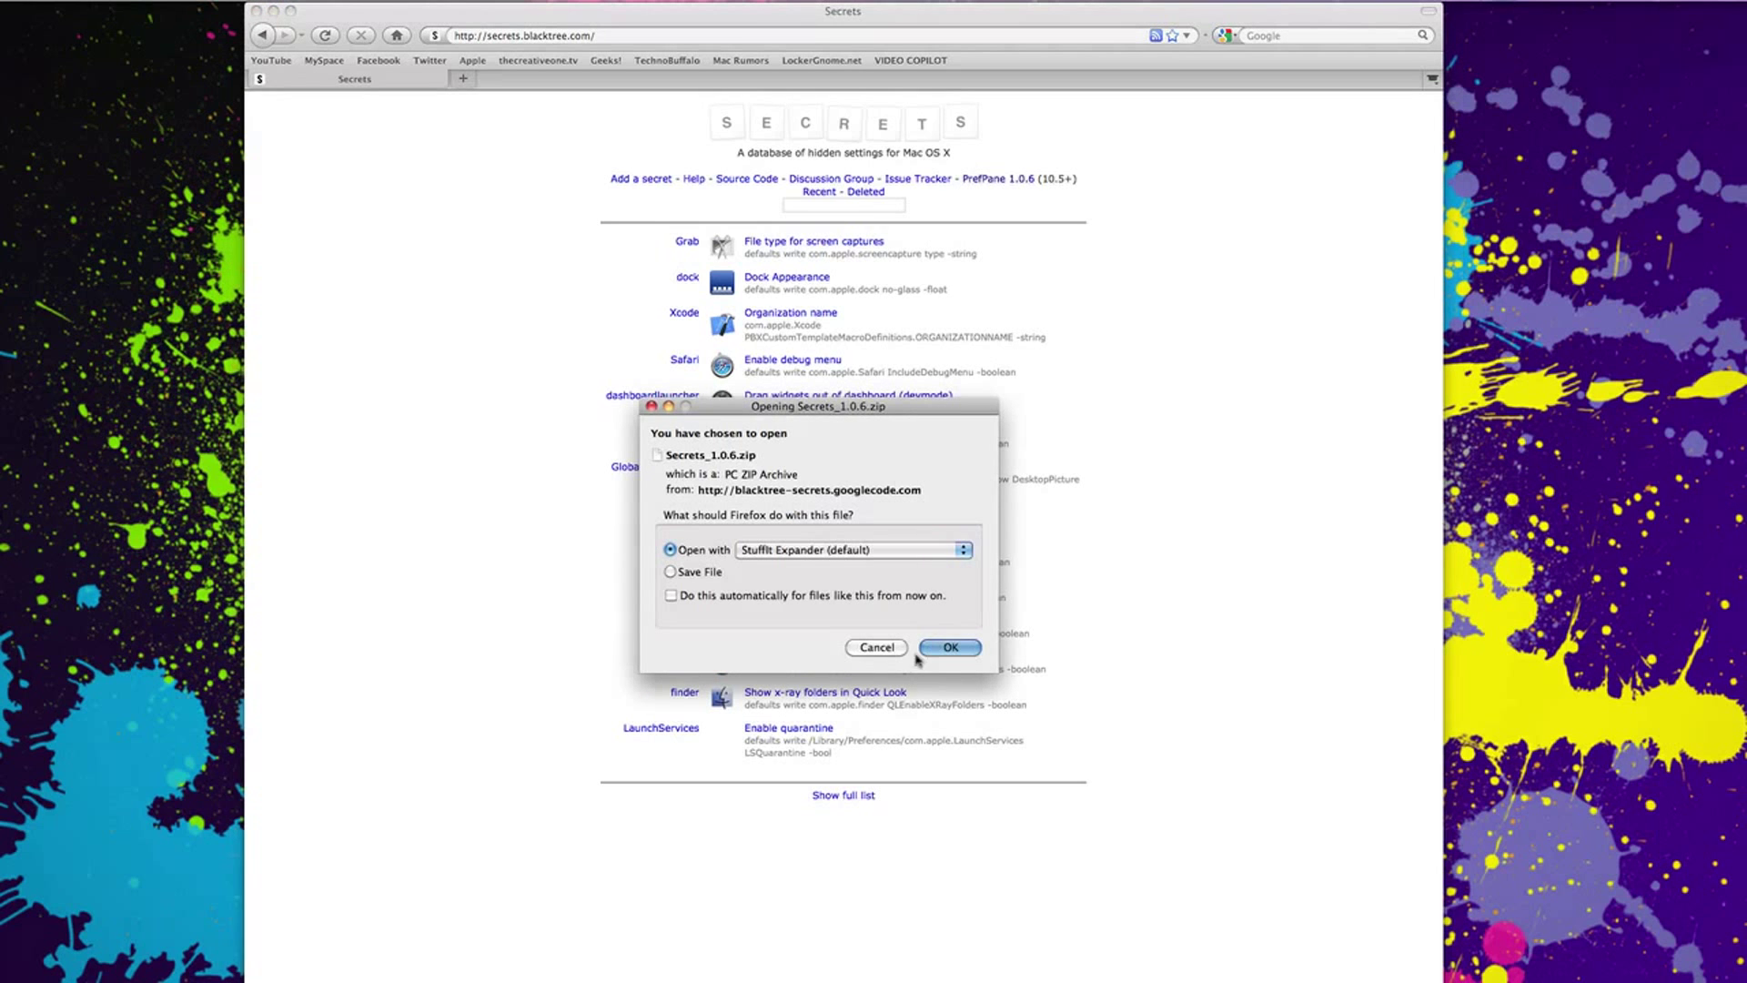
{"action": "left_click", "coordinate": [877, 648]}
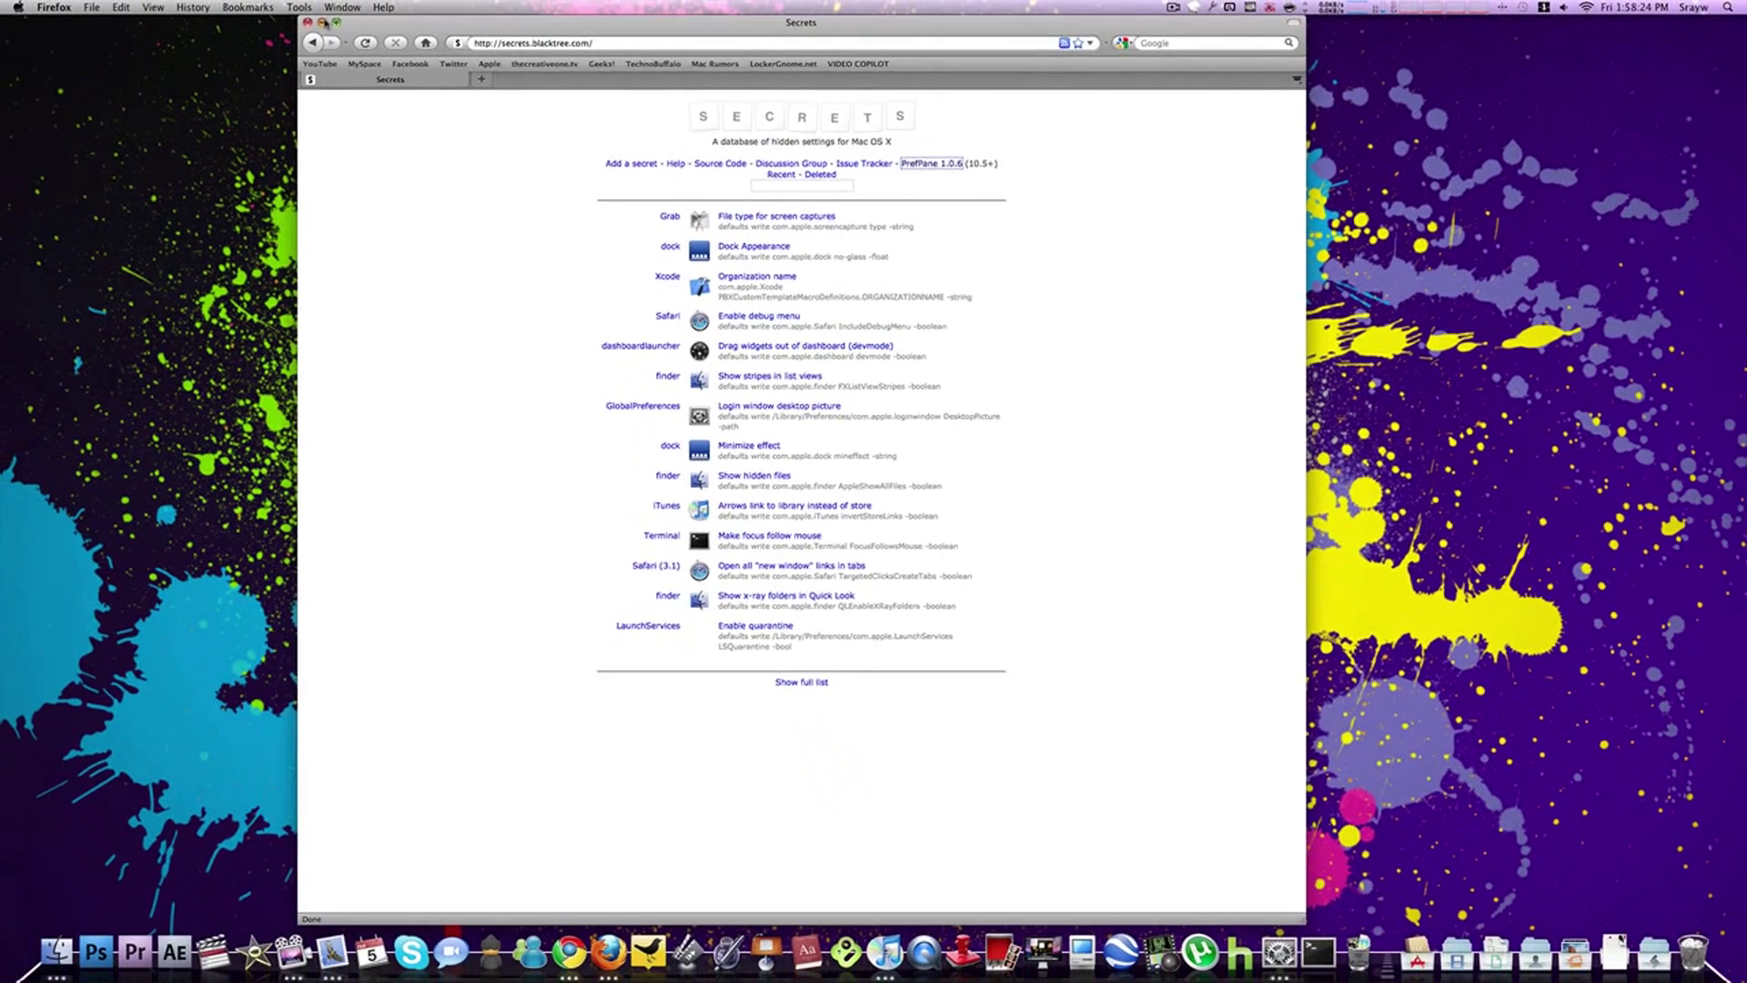
{"action": "left_click", "coordinate": [260, 11]}
{"action": "left_click", "coordinate": [1250, 952]}
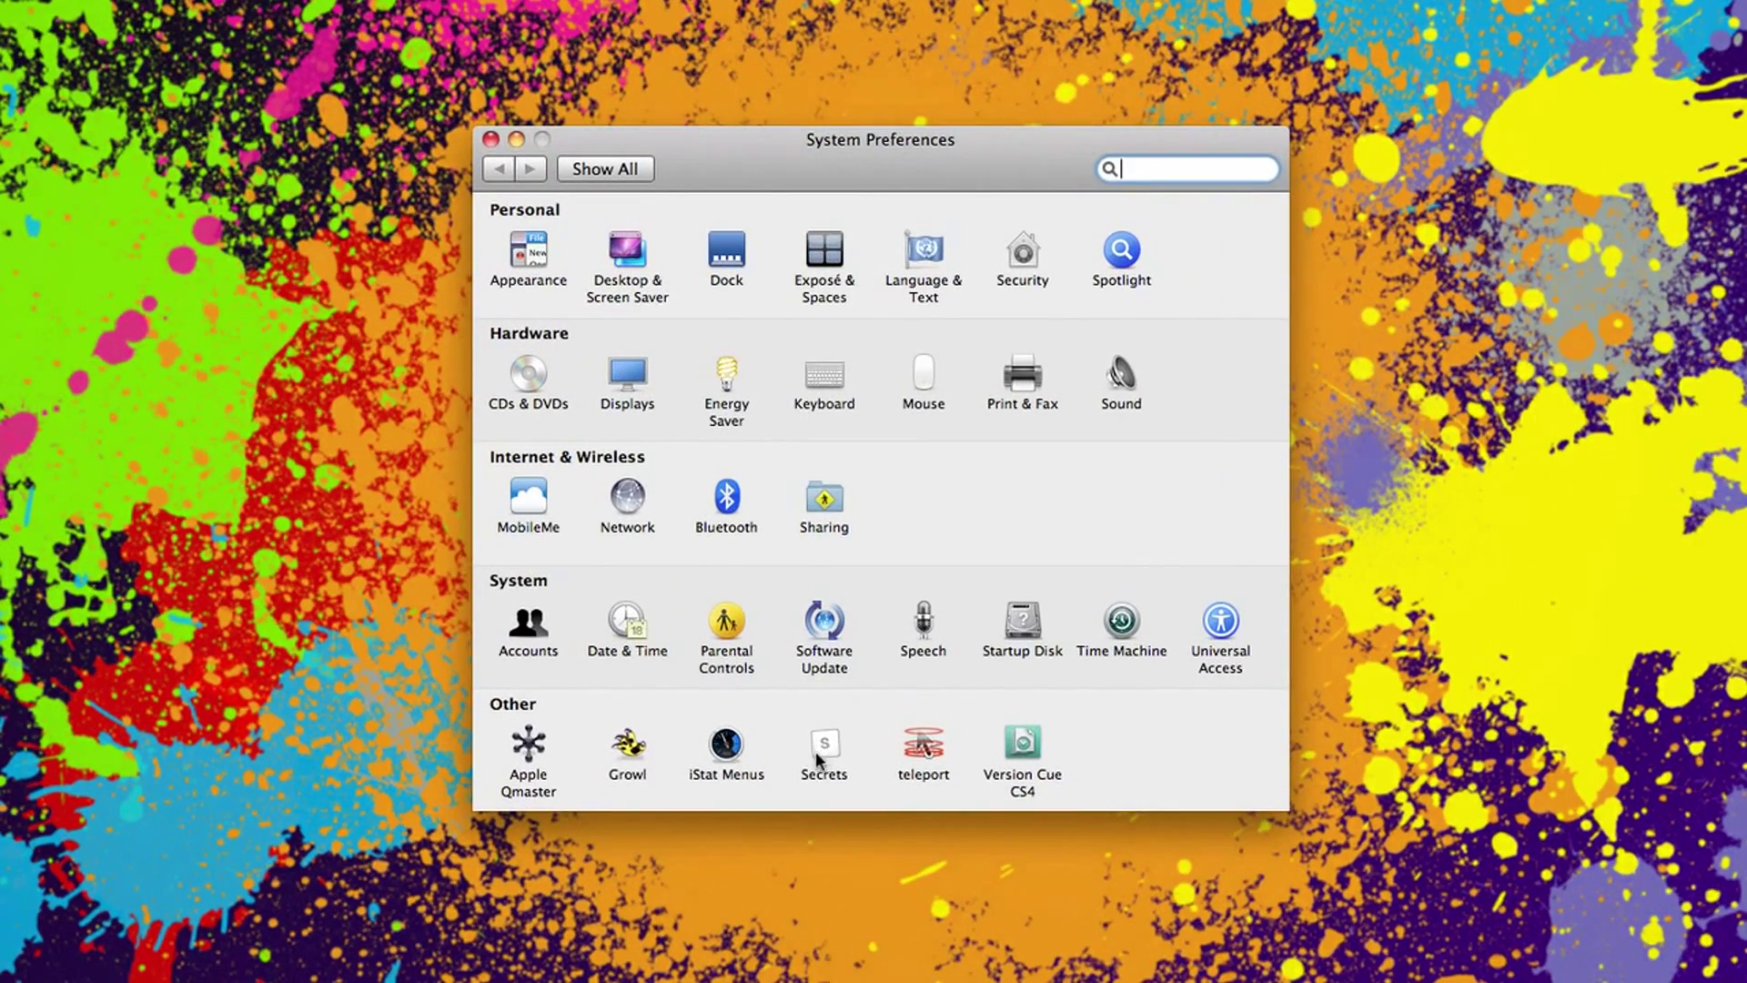
- Open the Secrets pane from the Other row, reposition its window, and browse the settings list
{"action": "left_click", "coordinate": [823, 749]}
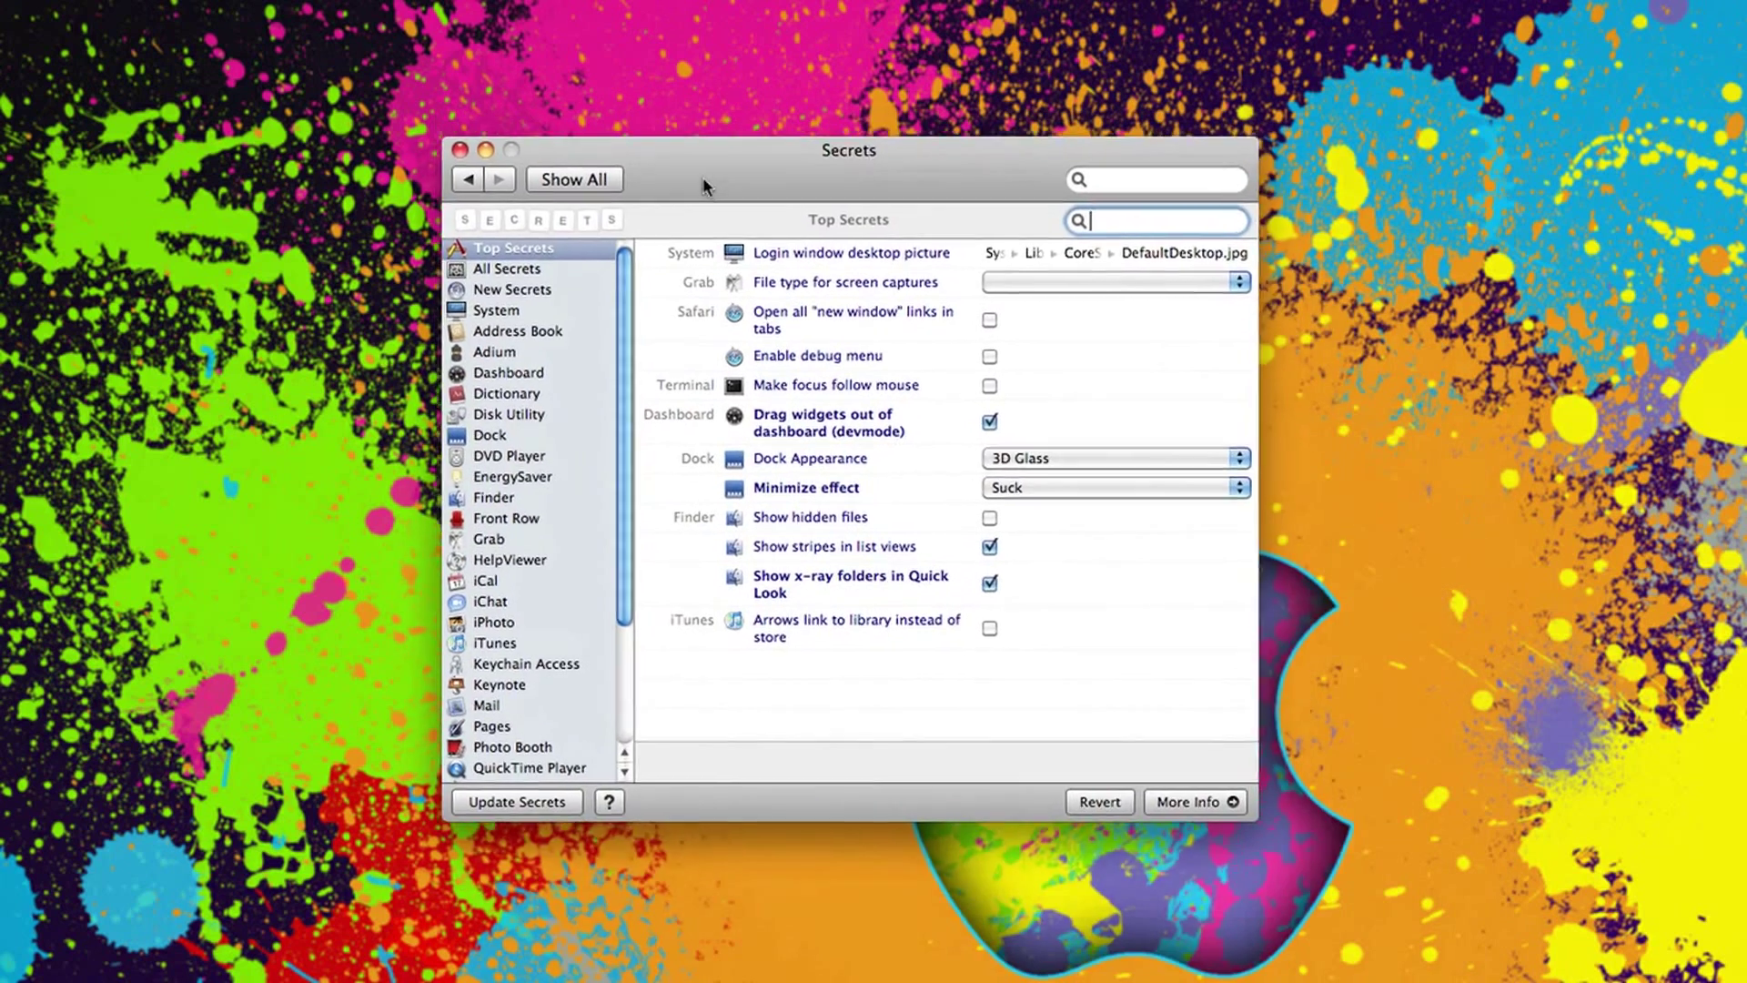
{"action": "left_click_drag", "start_coordinate": [702, 187], "coordinate": [756, 221]}
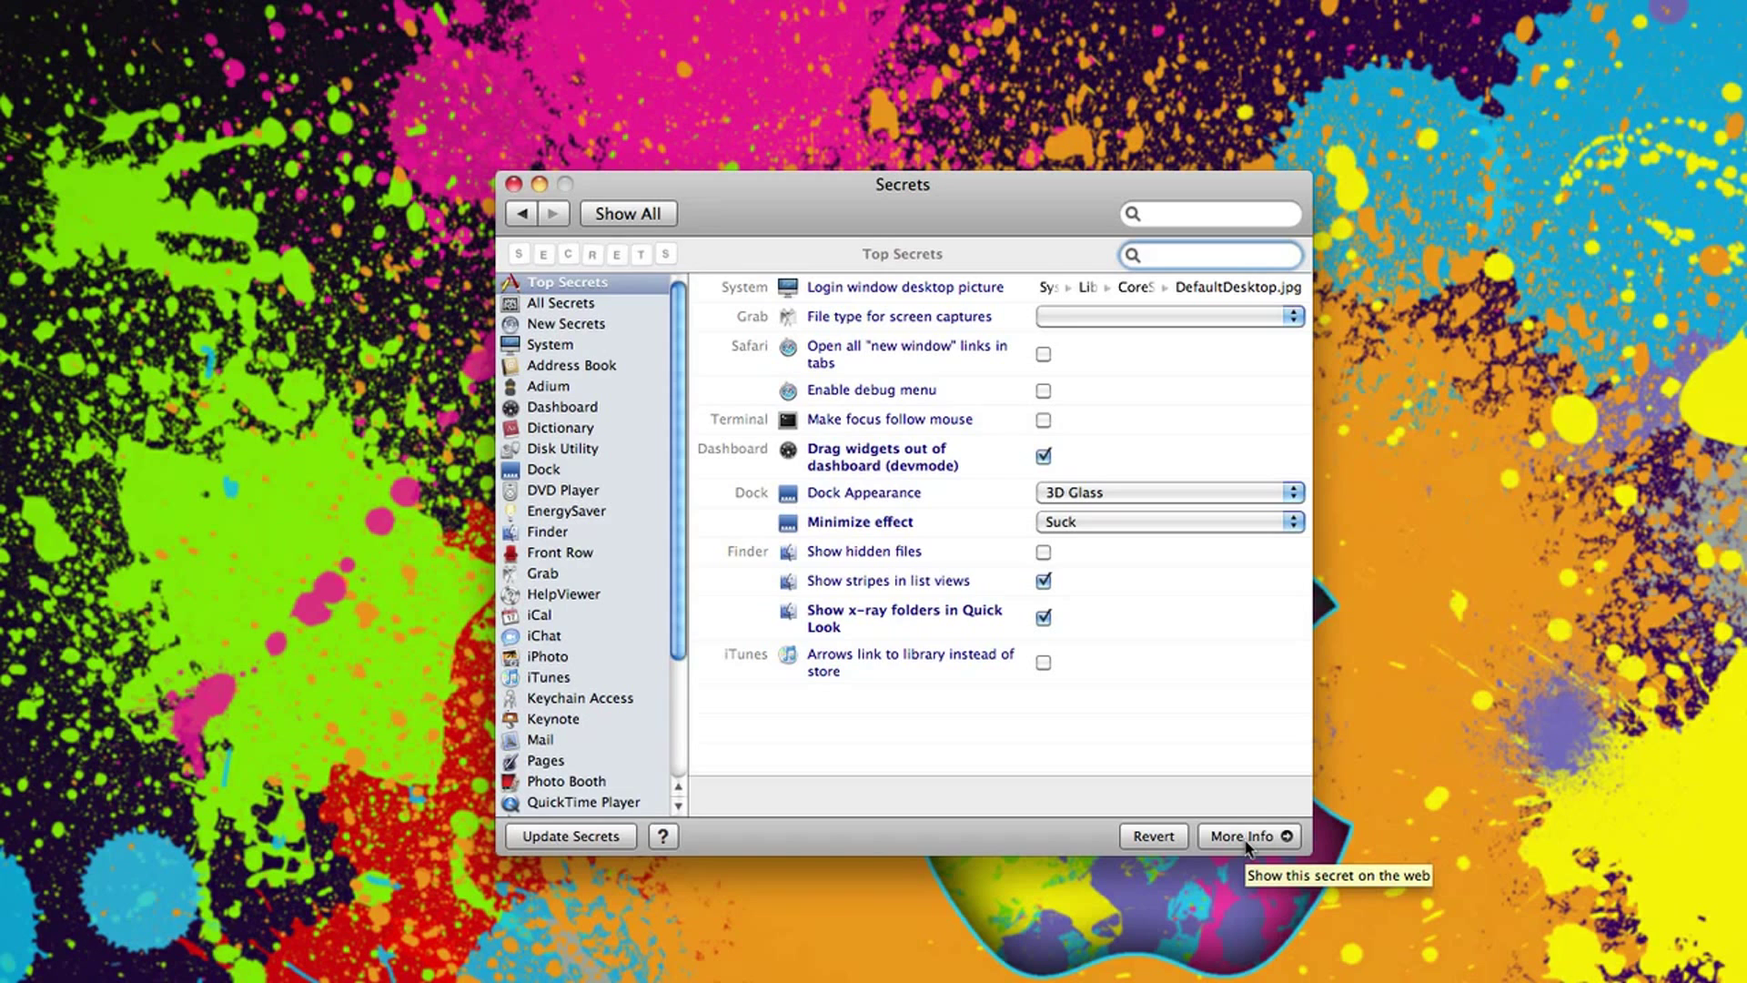
{"action": "scroll", "coordinate": [617, 594], "scroll_direction": "down", "scroll_amount": 5}
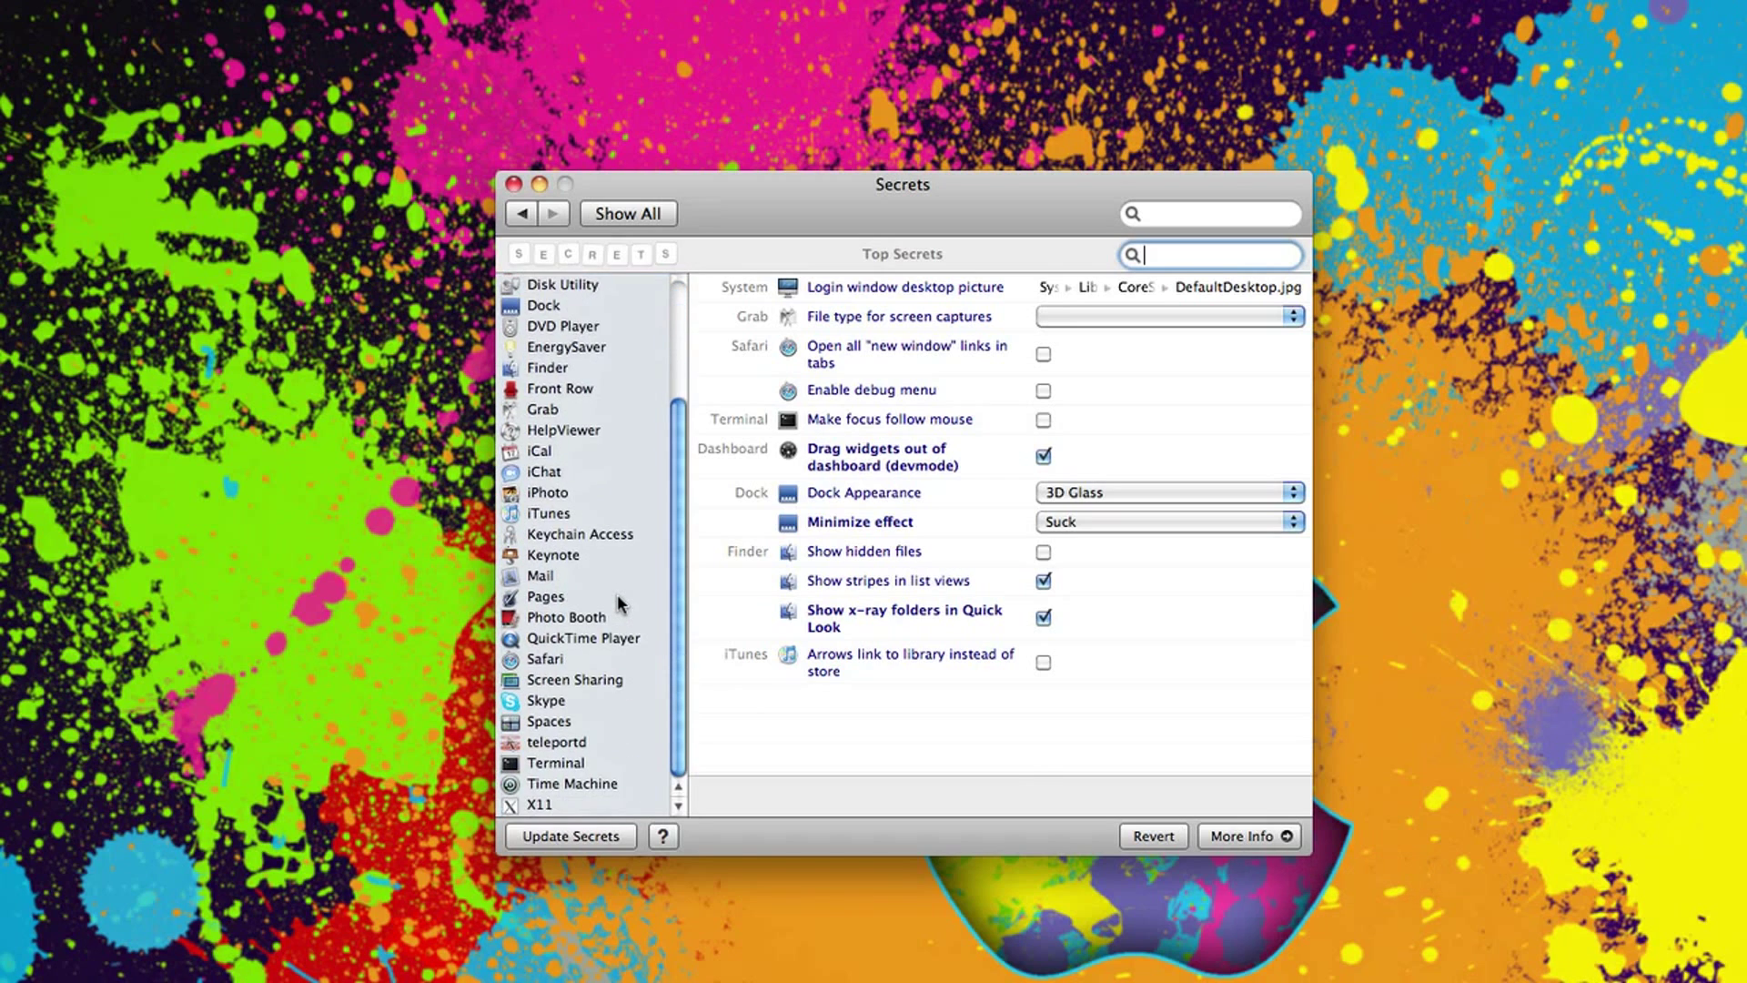
{"action": "scroll", "coordinate": [617, 593], "scroll_direction": "up", "scroll_amount": 5}
{"action": "scroll", "coordinate": [617, 593], "scroll_direction": "up", "scroll_amount": 1}
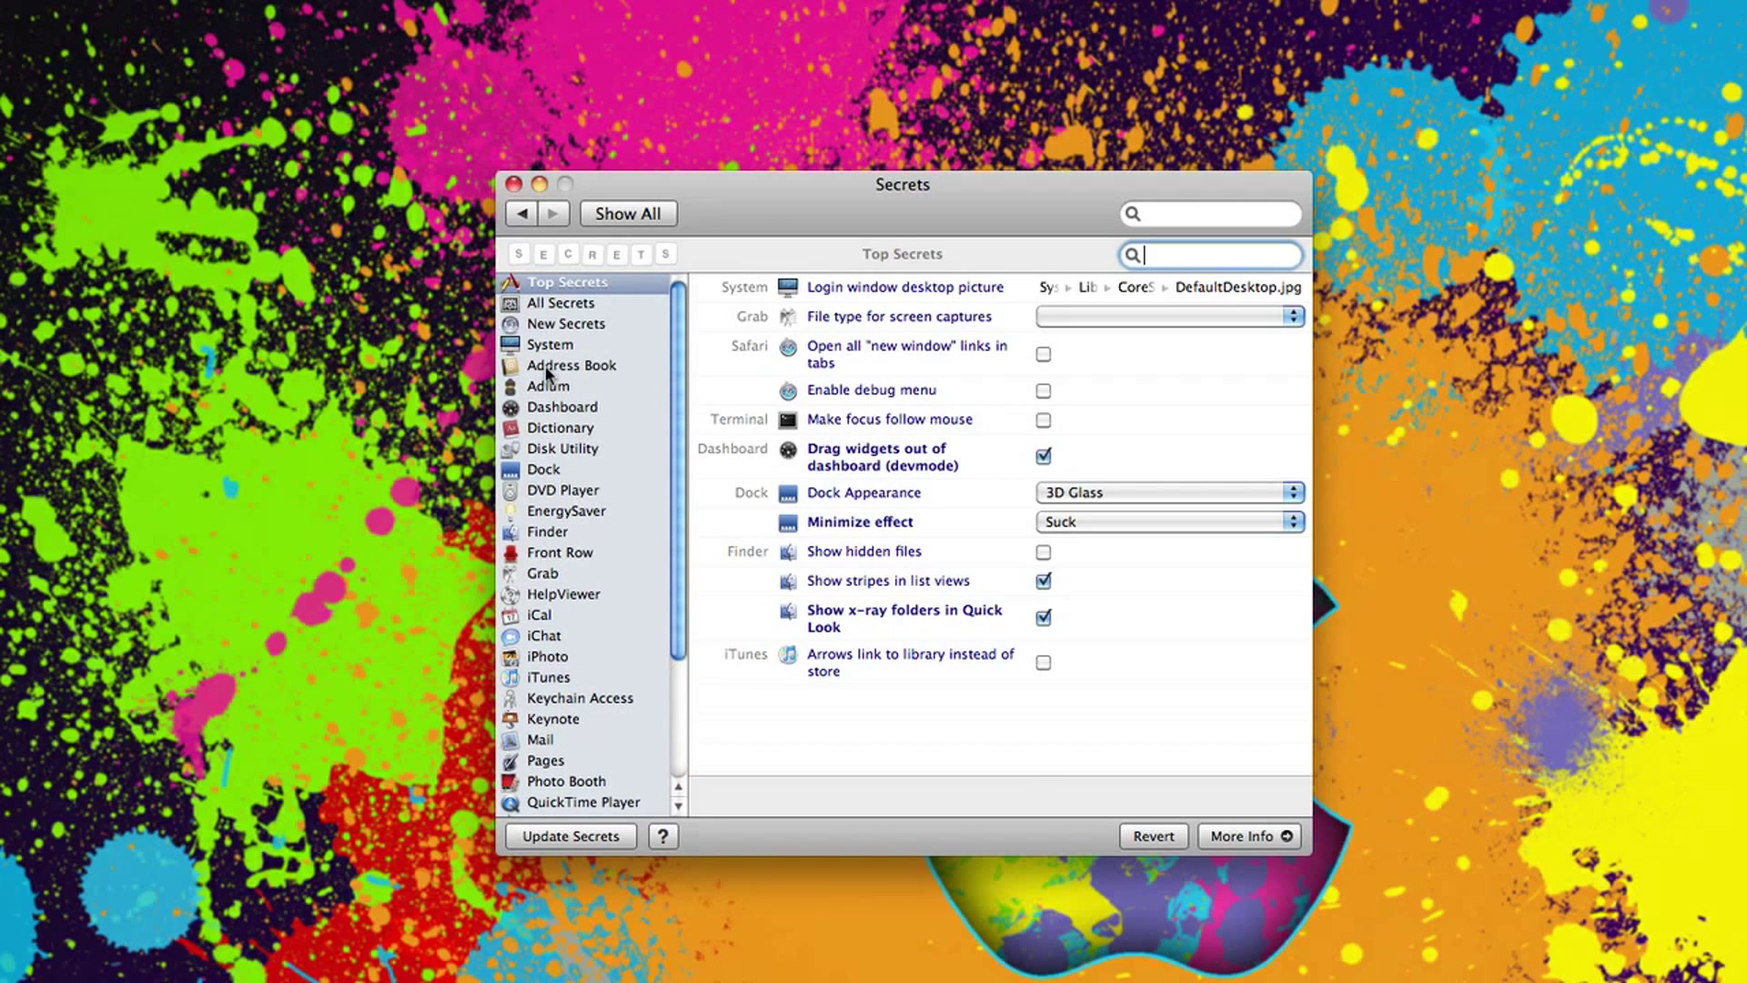
{"action": "scroll", "coordinate": [547, 373], "scroll_direction": "down", "scroll_amount": 1}
{"action": "scroll", "coordinate": [546, 359], "scroll_direction": "up", "scroll_amount": 1}
{"action": "left_click", "coordinate": [557, 304]}
{"action": "left_click_drag", "start_coordinate": [1305, 297], "coordinate": [1300, 665]}
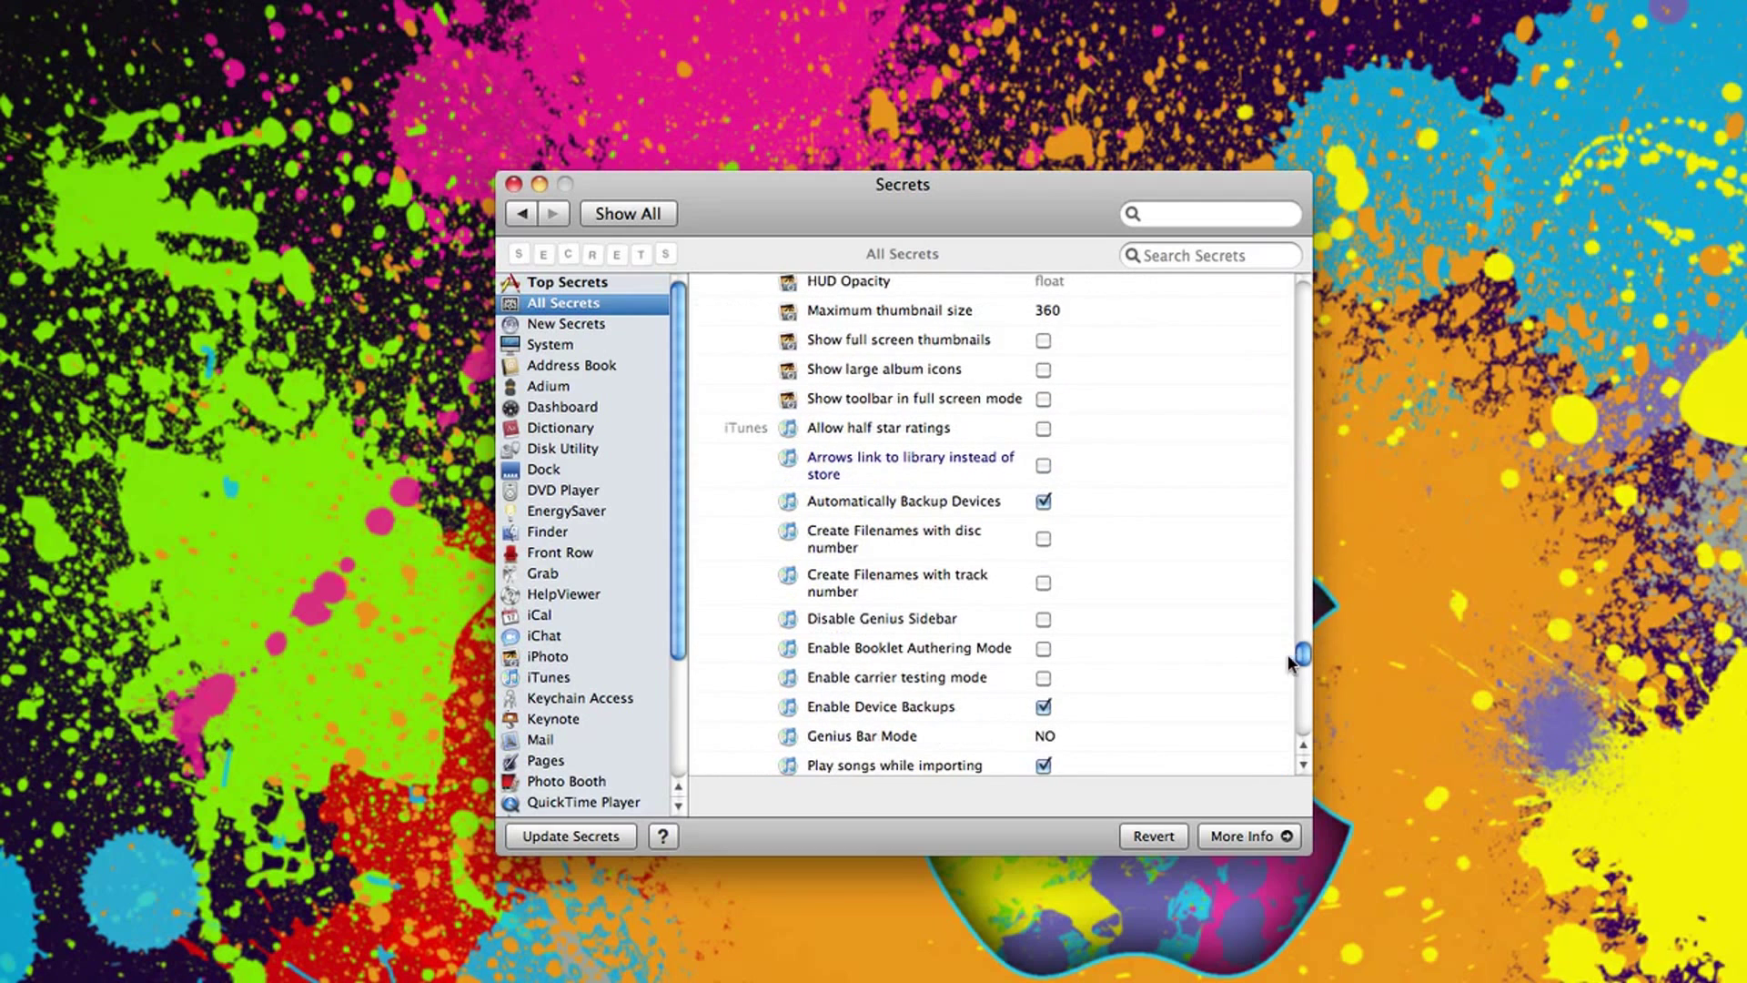
{"action": "left_click", "coordinate": [566, 330]}
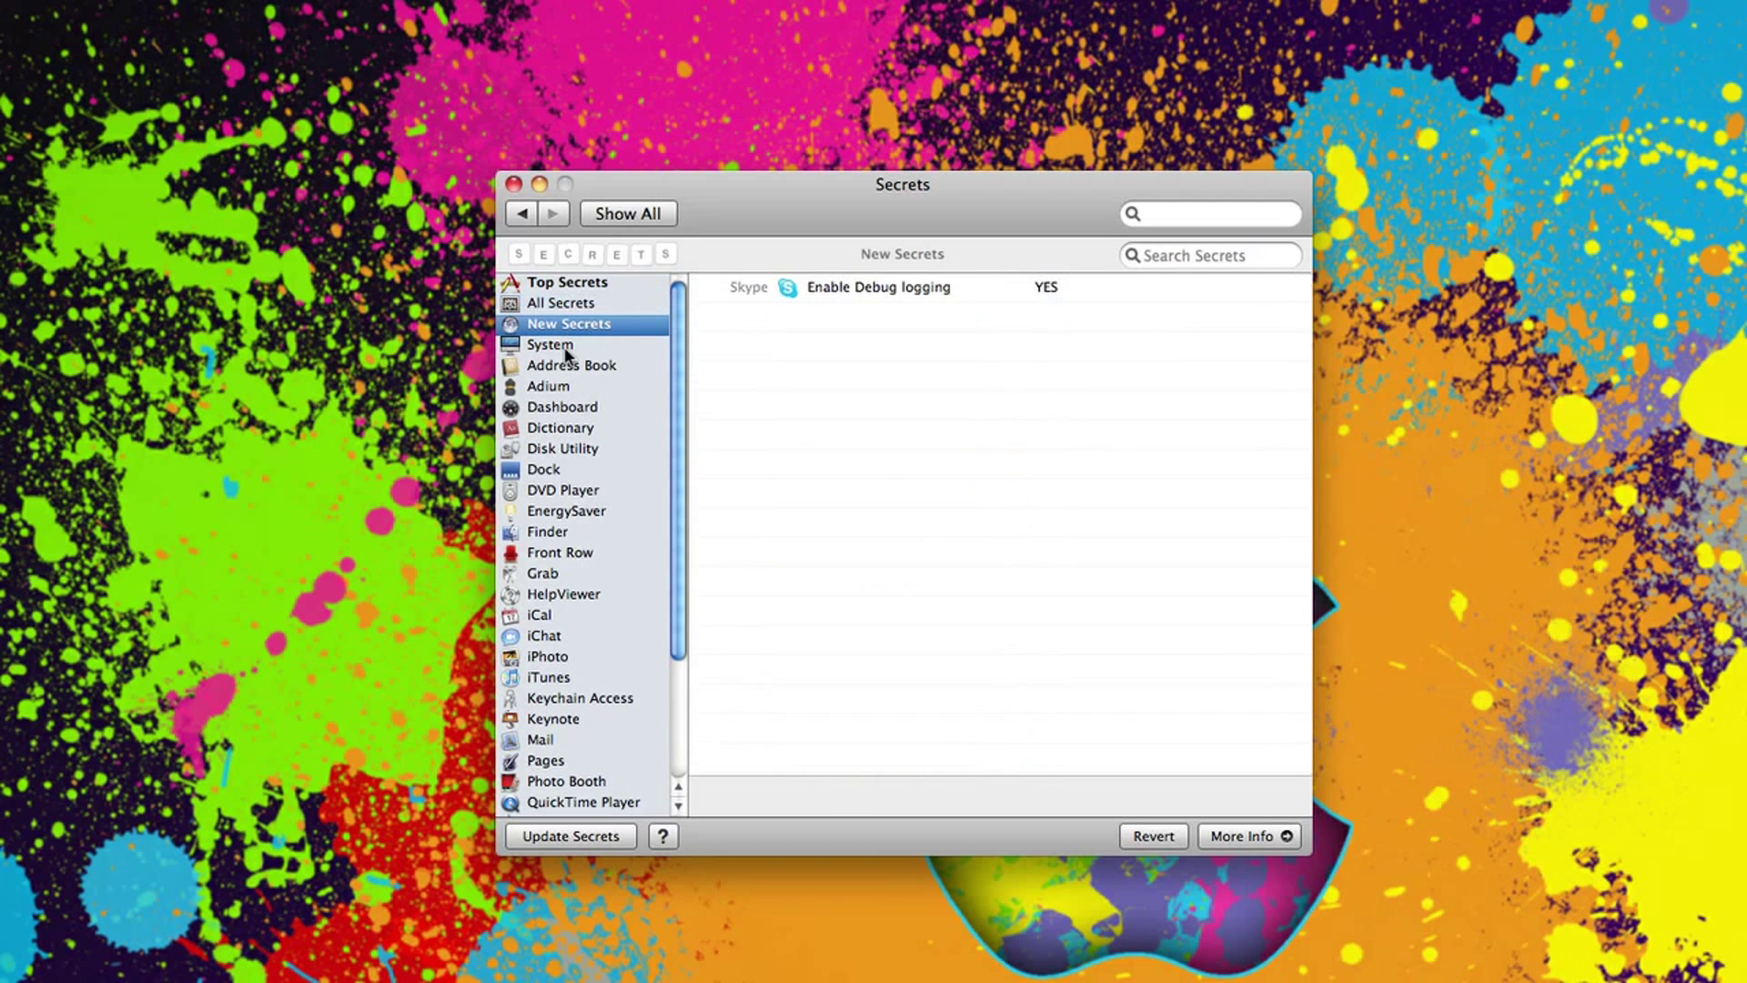
{"action": "left_click", "coordinate": [552, 470]}
{"action": "scroll", "coordinate": [568, 577], "scroll_direction": "down", "scroll_amount": 3}
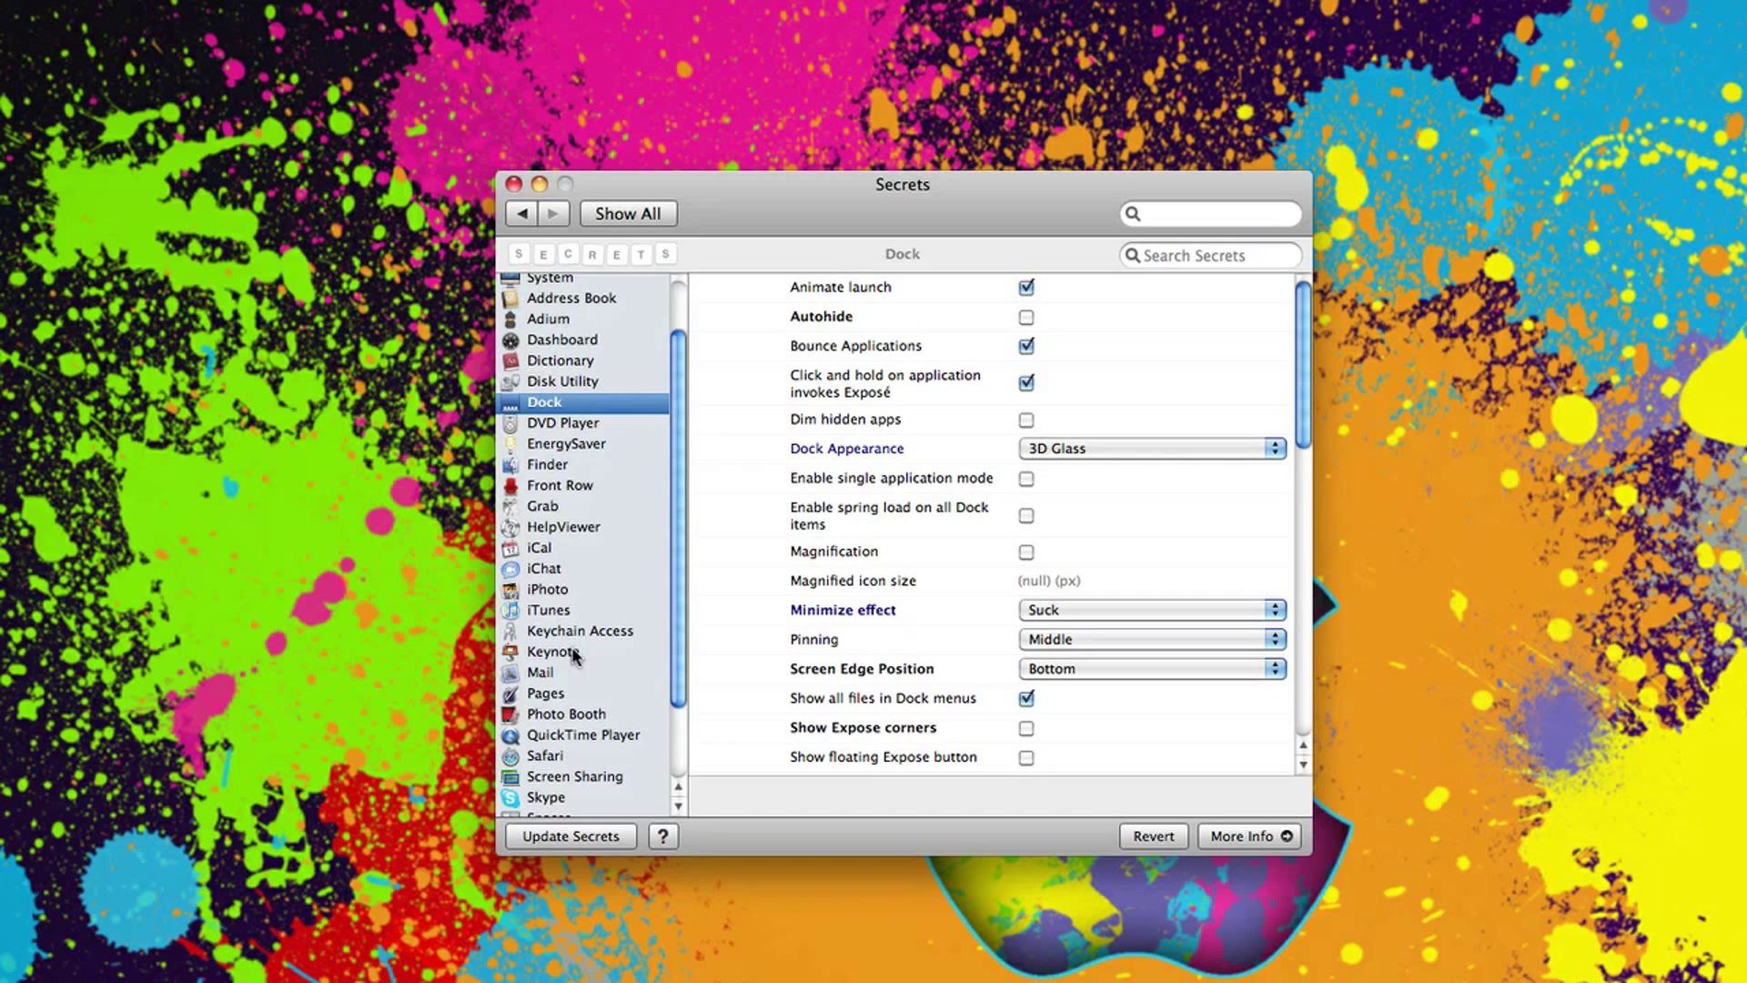
{"action": "left_click", "coordinate": [559, 675]}
{"action": "left_click", "coordinate": [566, 695]}
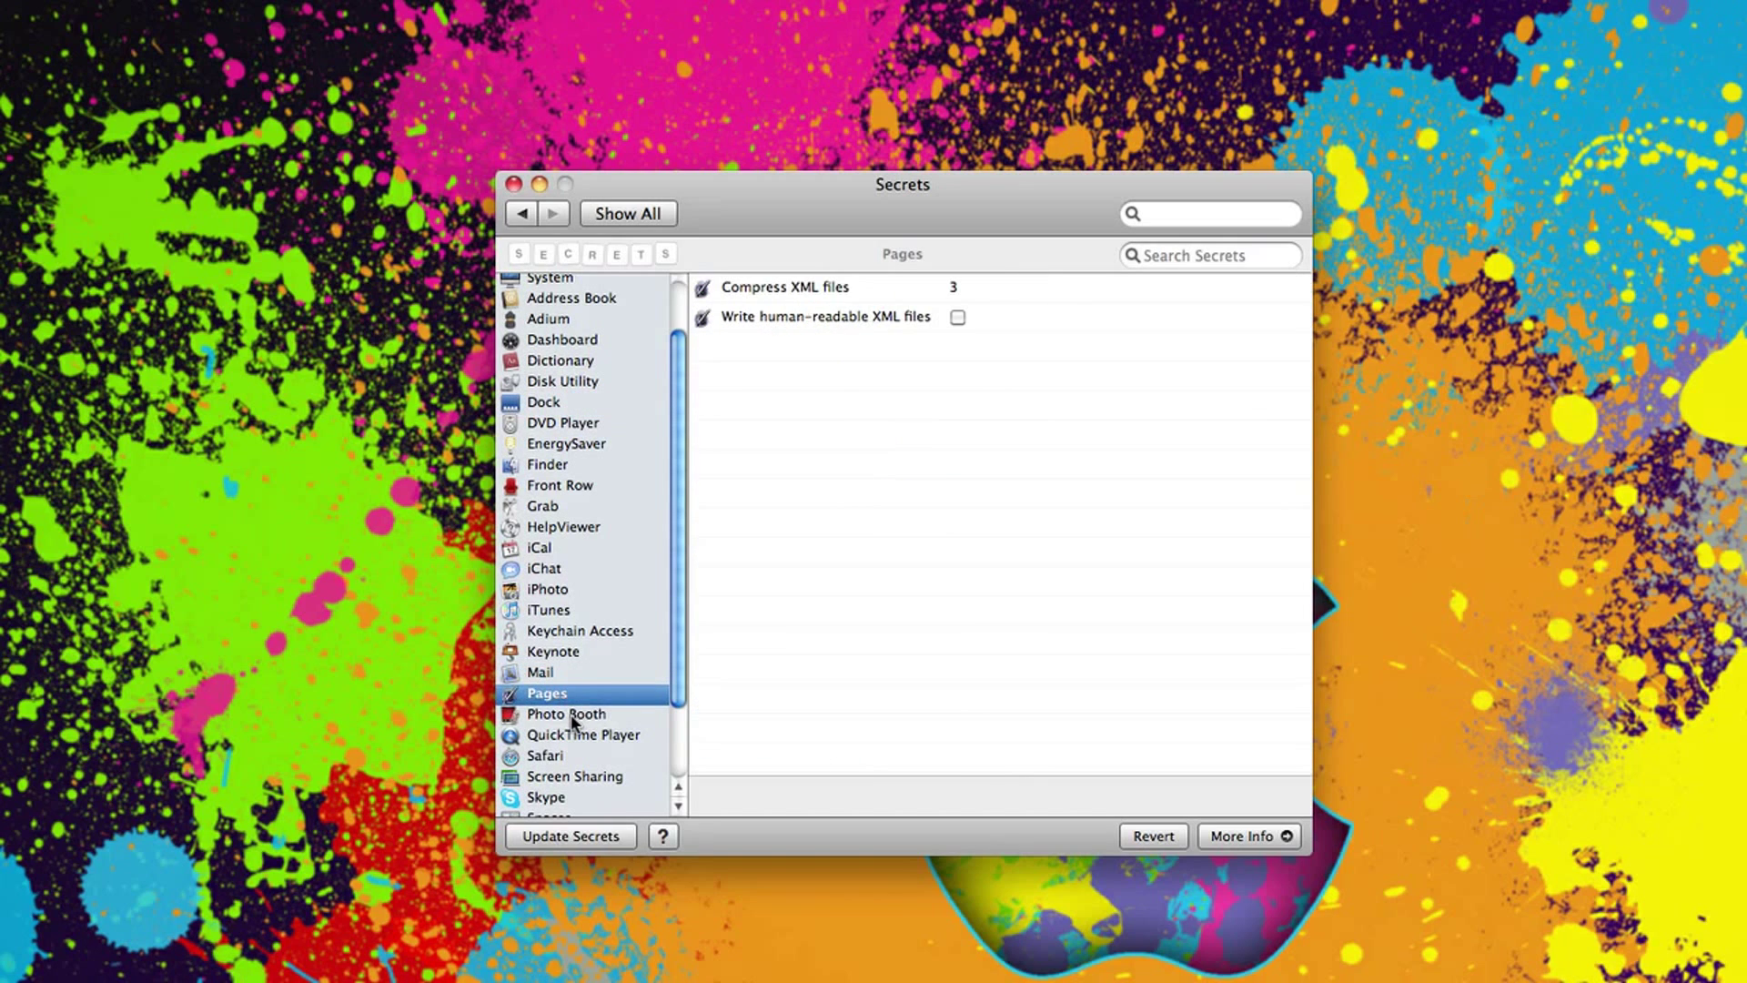
{"action": "left_click", "coordinate": [573, 718]}
{"action": "scroll", "coordinate": [573, 718], "scroll_direction": "up", "scroll_amount": 3}
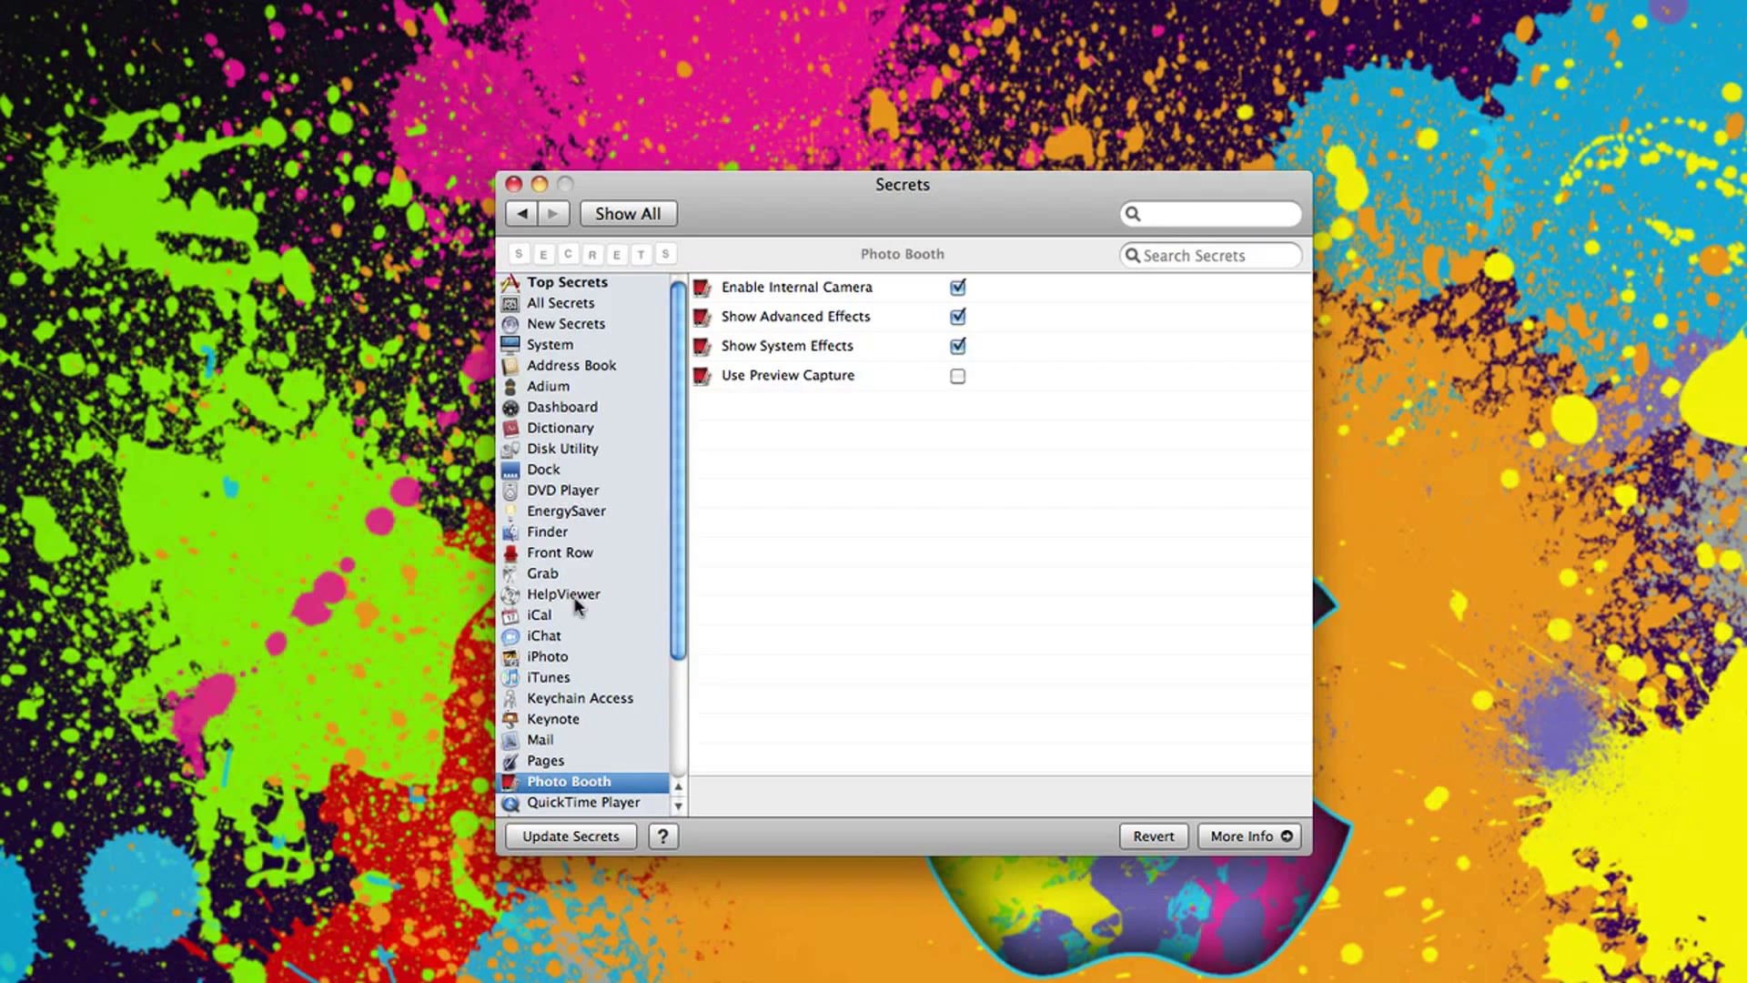
{"action": "left_click", "coordinate": [550, 283]}
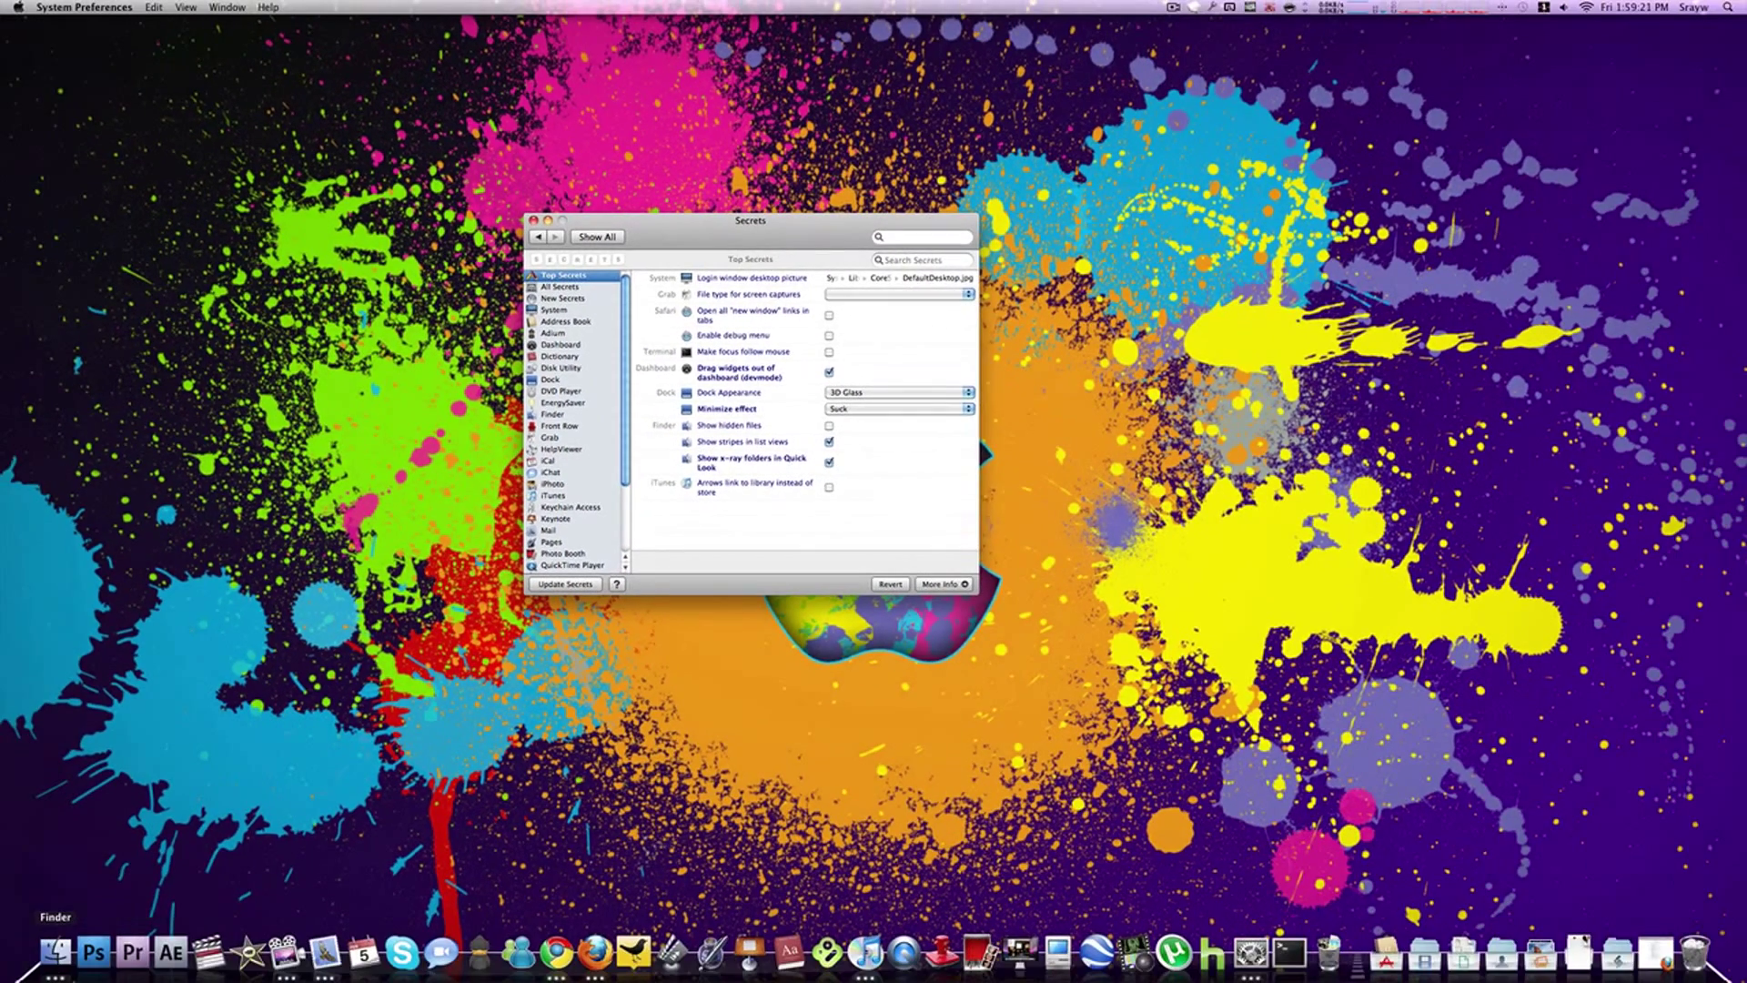
- Quick Look the Pictures folder in a home-folder Finder window, then close Finder
{"action": "left_click", "coordinate": [55, 951]}
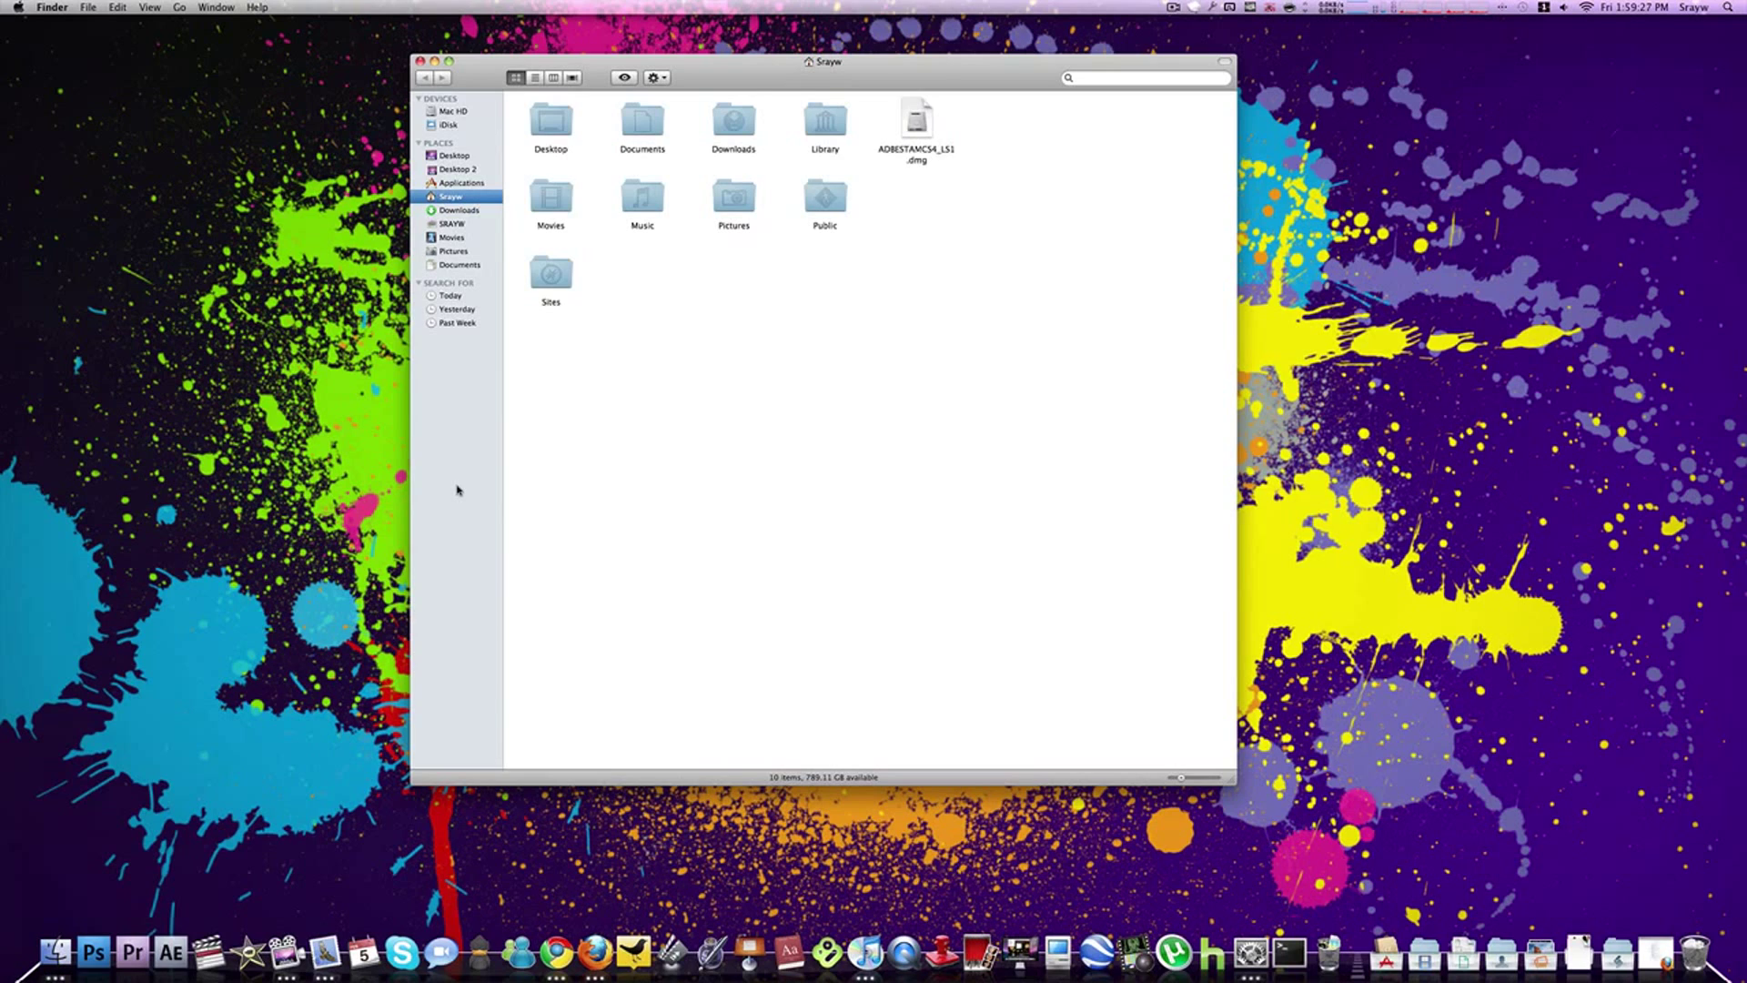
{"action": "left_click", "coordinate": [734, 200]}
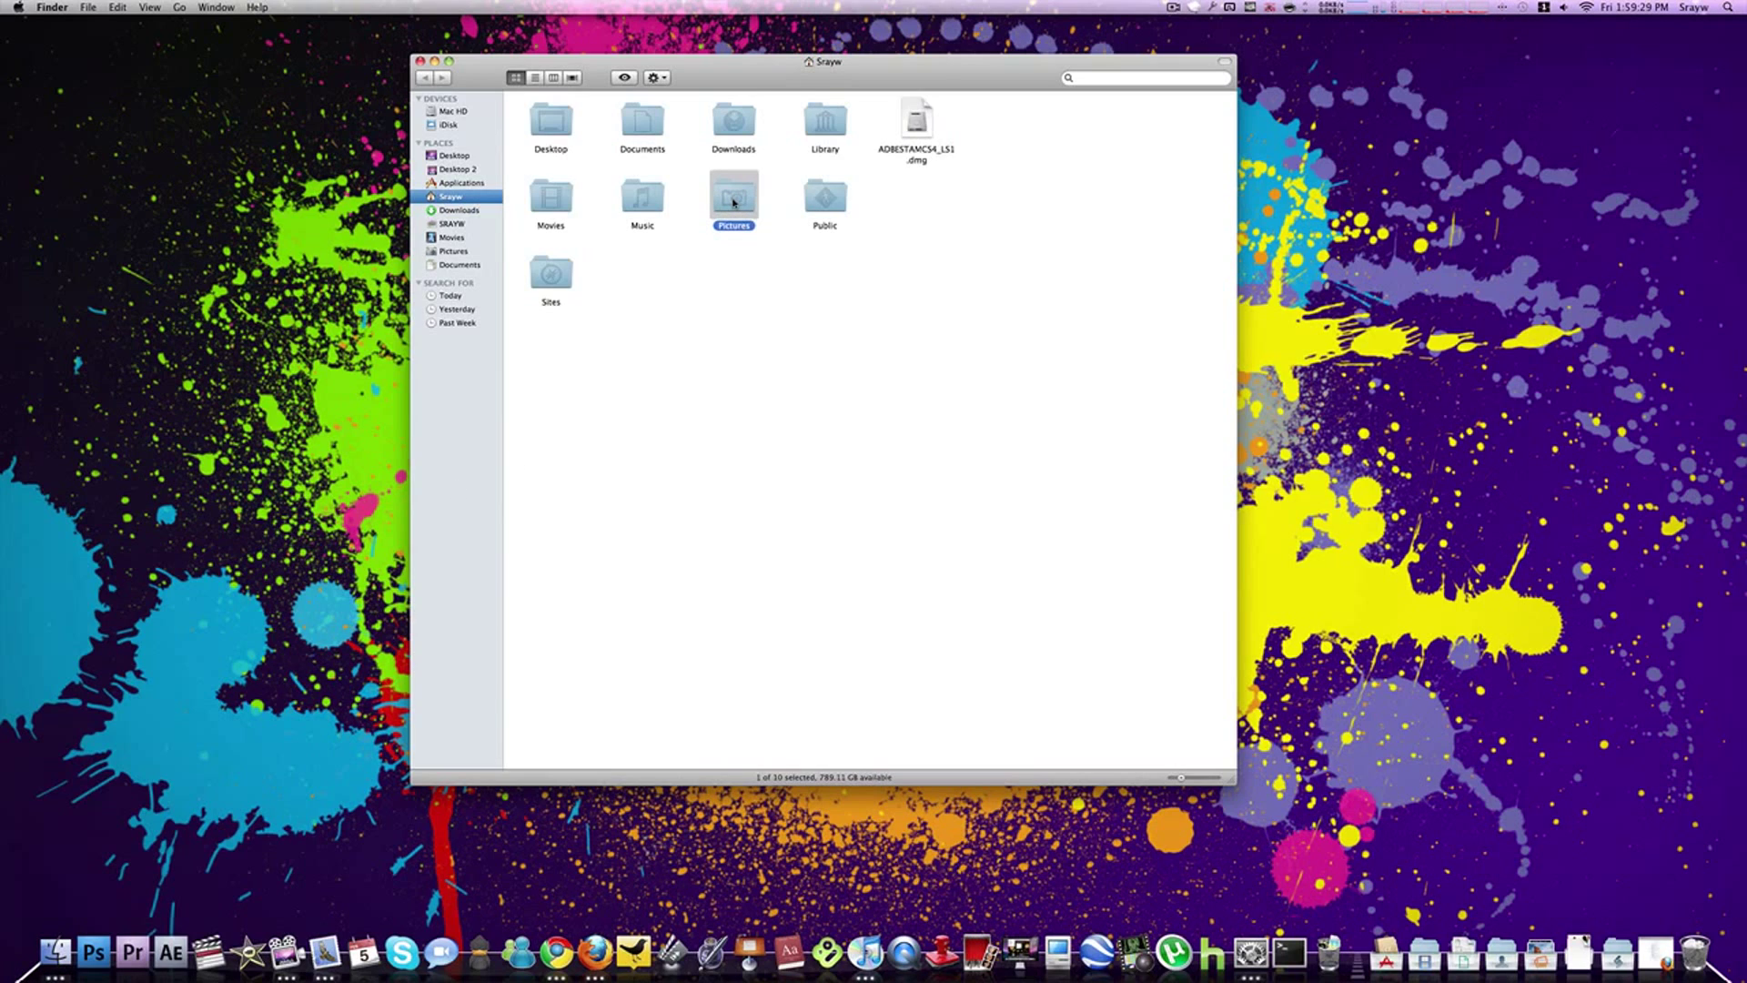
{"action": "key", "text": "space"}
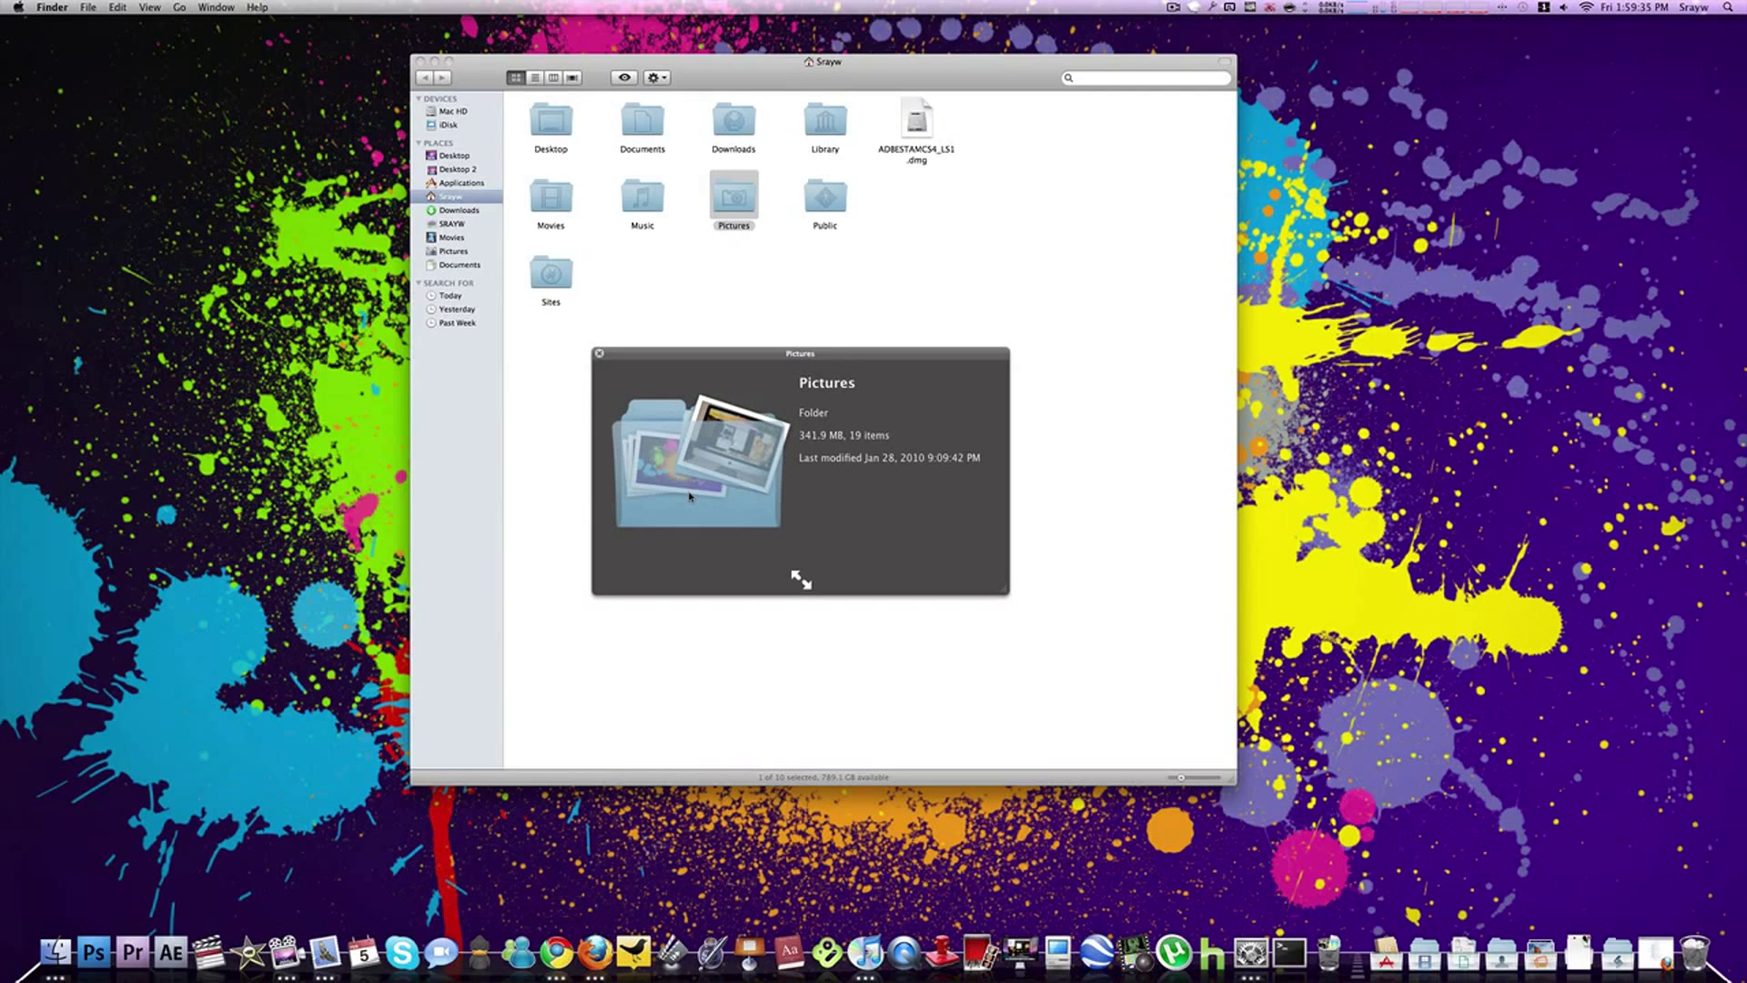
{"action": "key", "text": "space"}
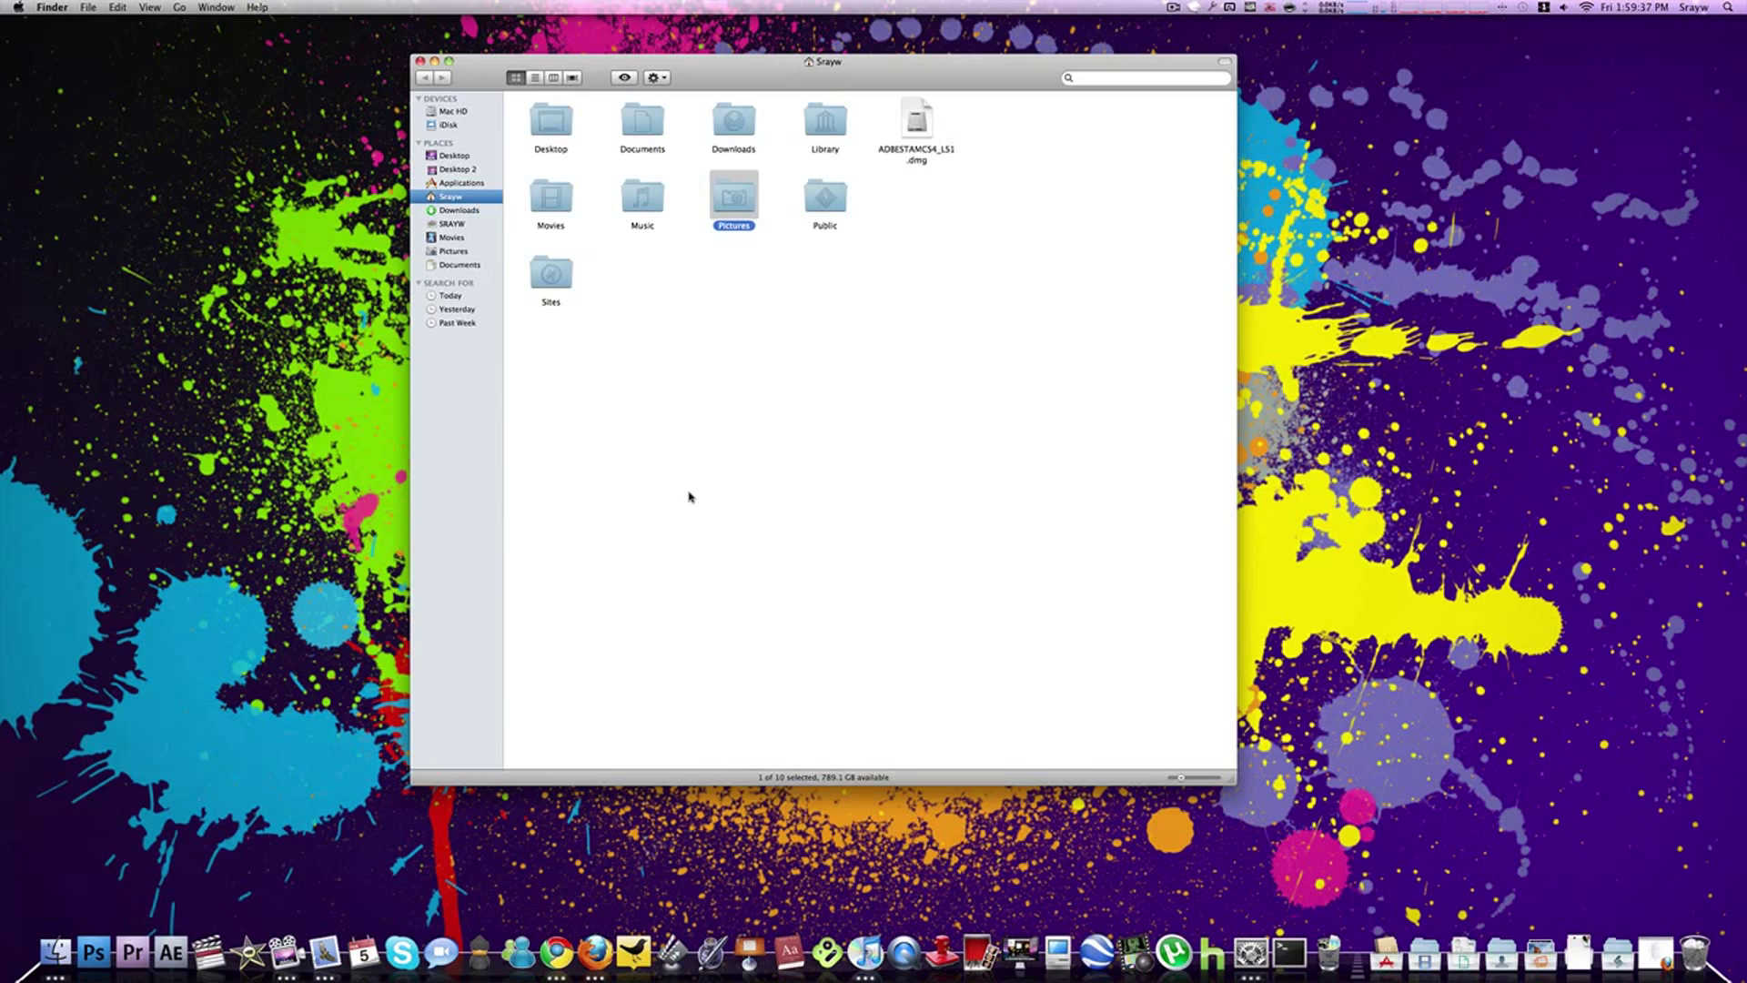
{"action": "key", "text": "space"}
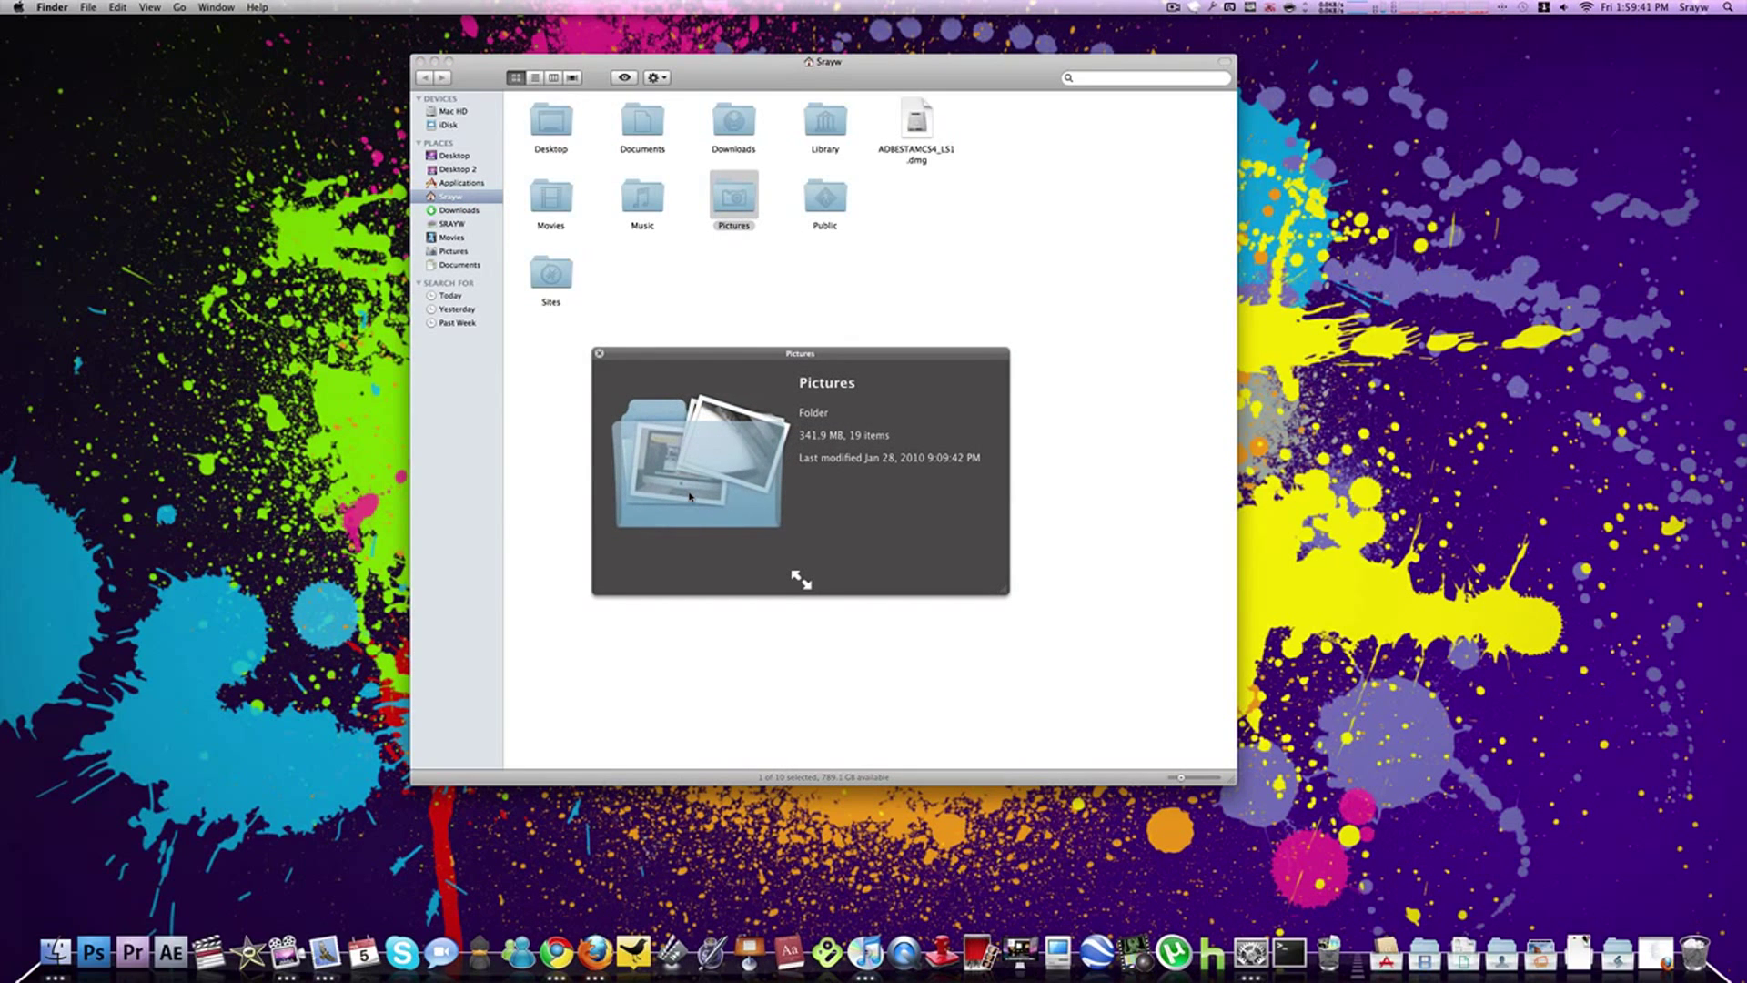
{"action": "key", "text": "space"}
{"action": "left_click", "coordinate": [420, 61]}
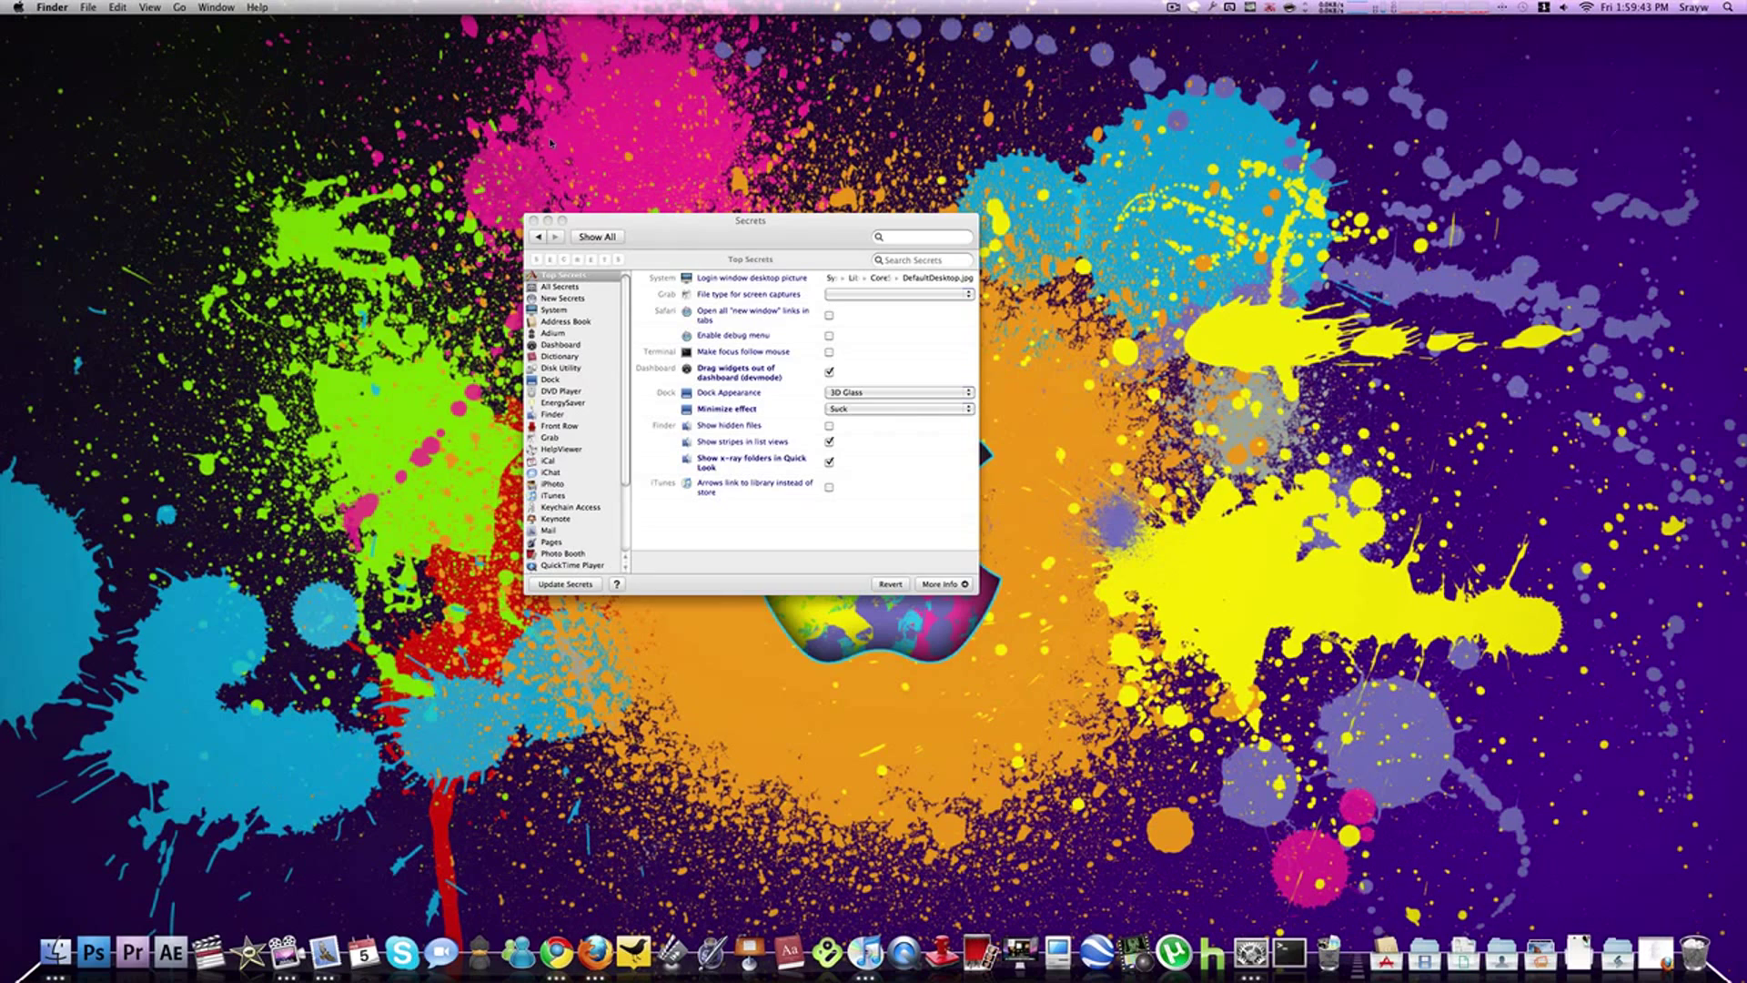
- Drag the Twitter widget out of Dashboard onto the desktop's top-left corner
{"action": "left_click_drag", "start_coordinate": [979, 439], "coordinate": [978, 432]}
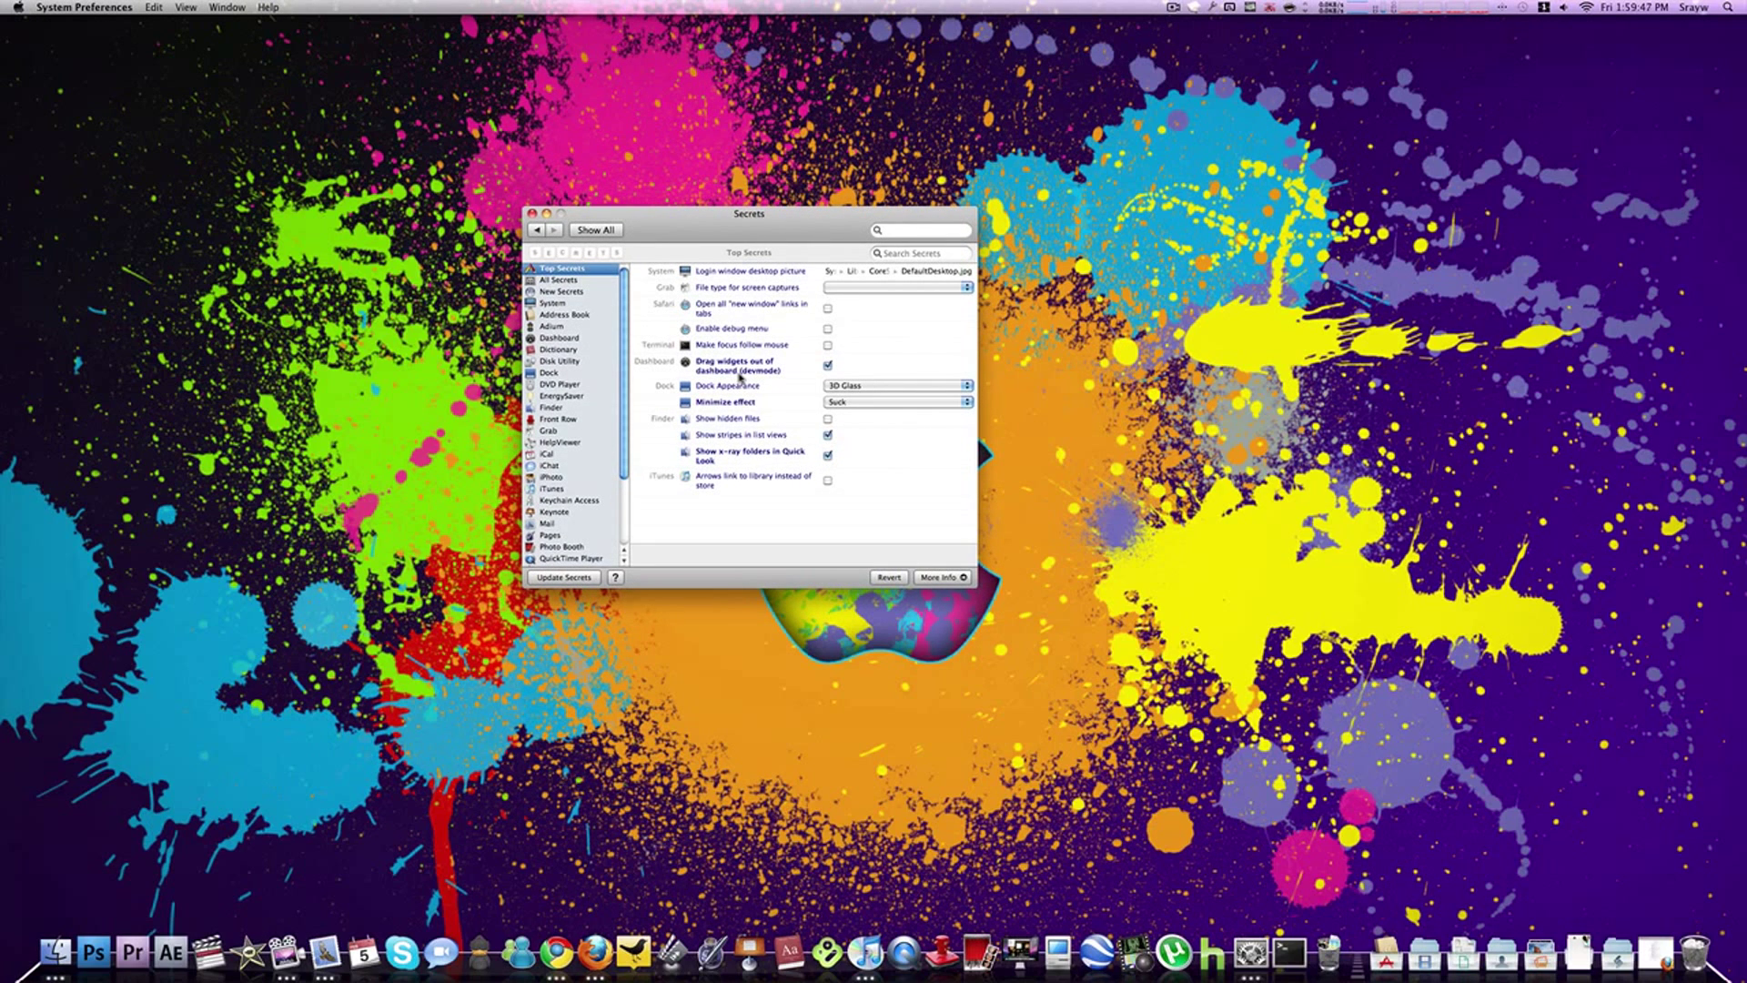
{"action": "key", "text": "F12"}
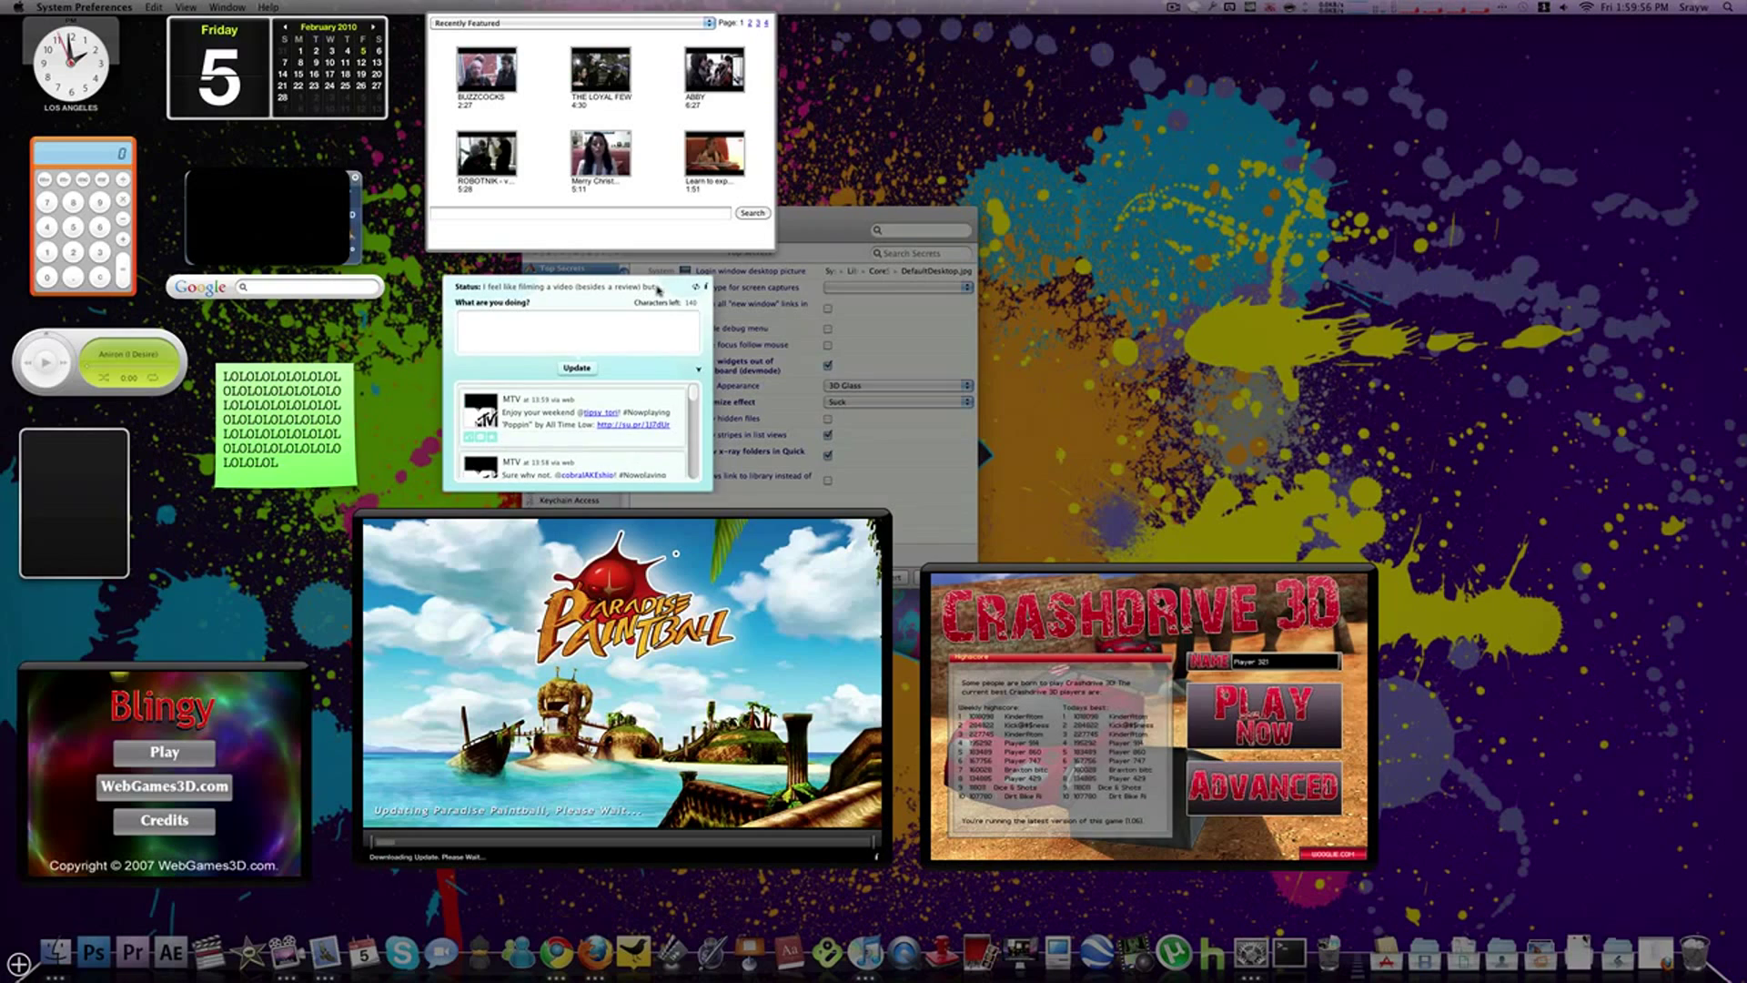
{"action": "key", "text": "F12"}
{"action": "left_click_drag", "start_coordinate": [657, 289], "coordinate": [300, 135]}
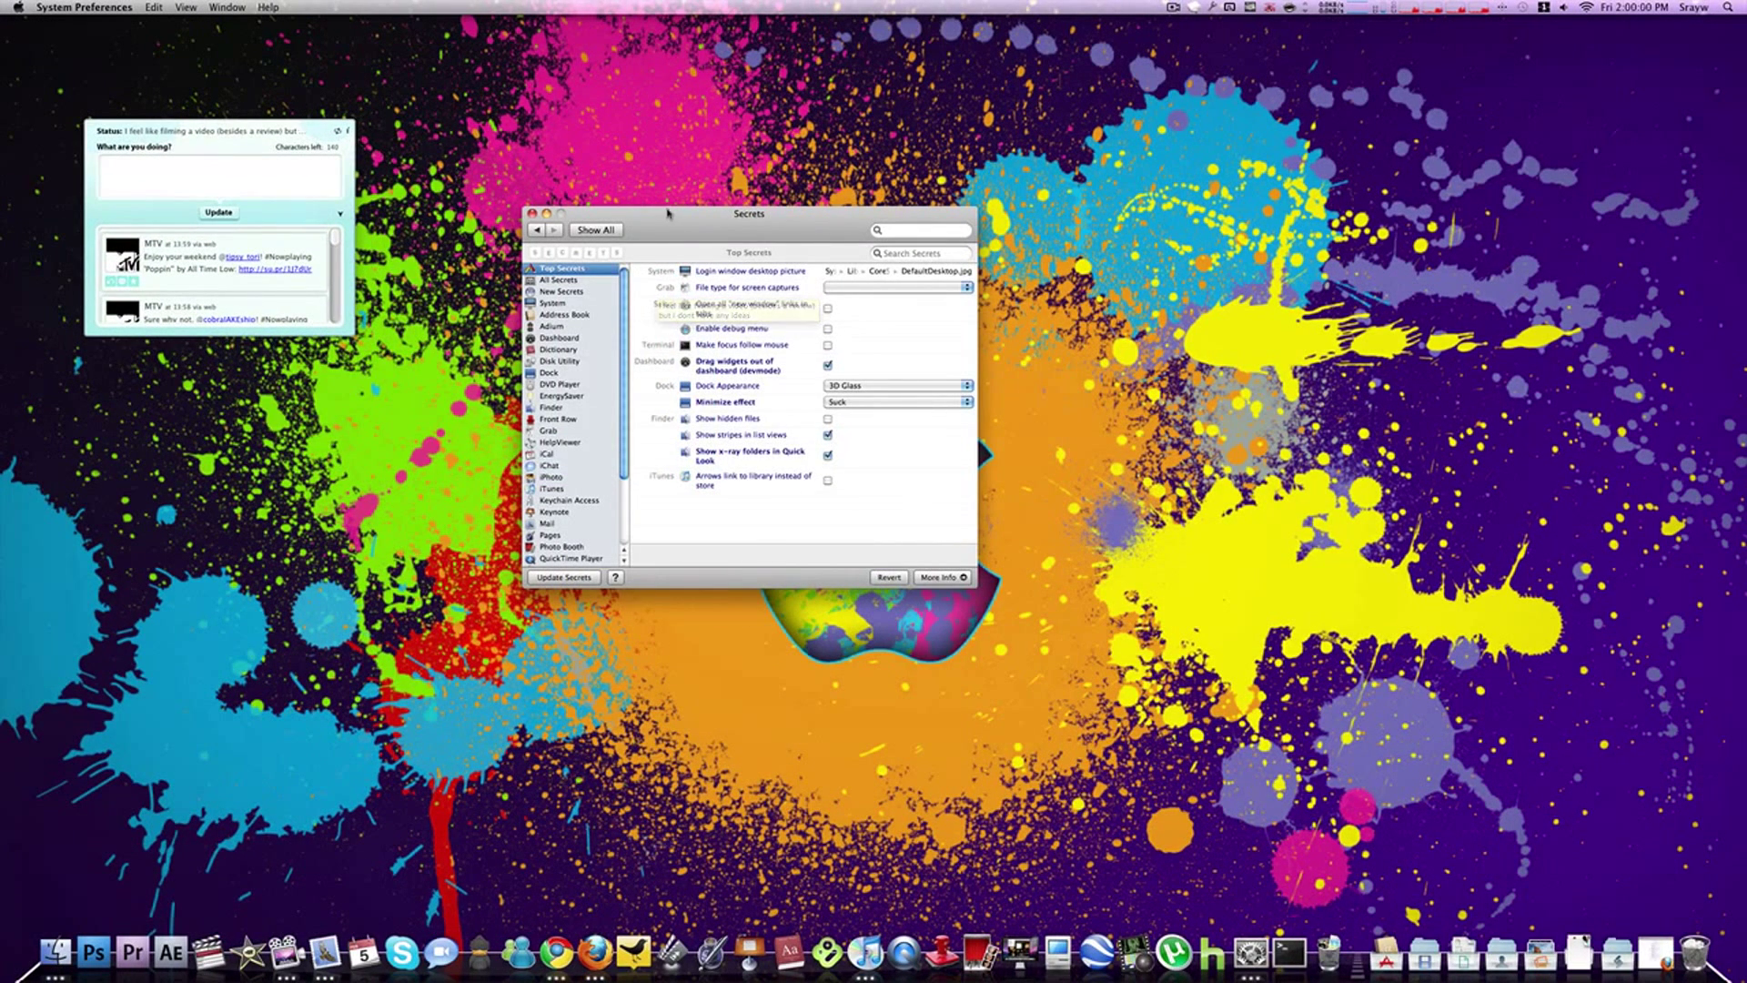
- Return the Twitter widget into Dashboard and recentre the Secrets window
{"action": "left_click_drag", "start_coordinate": [691, 231], "coordinate": [527, 149]}
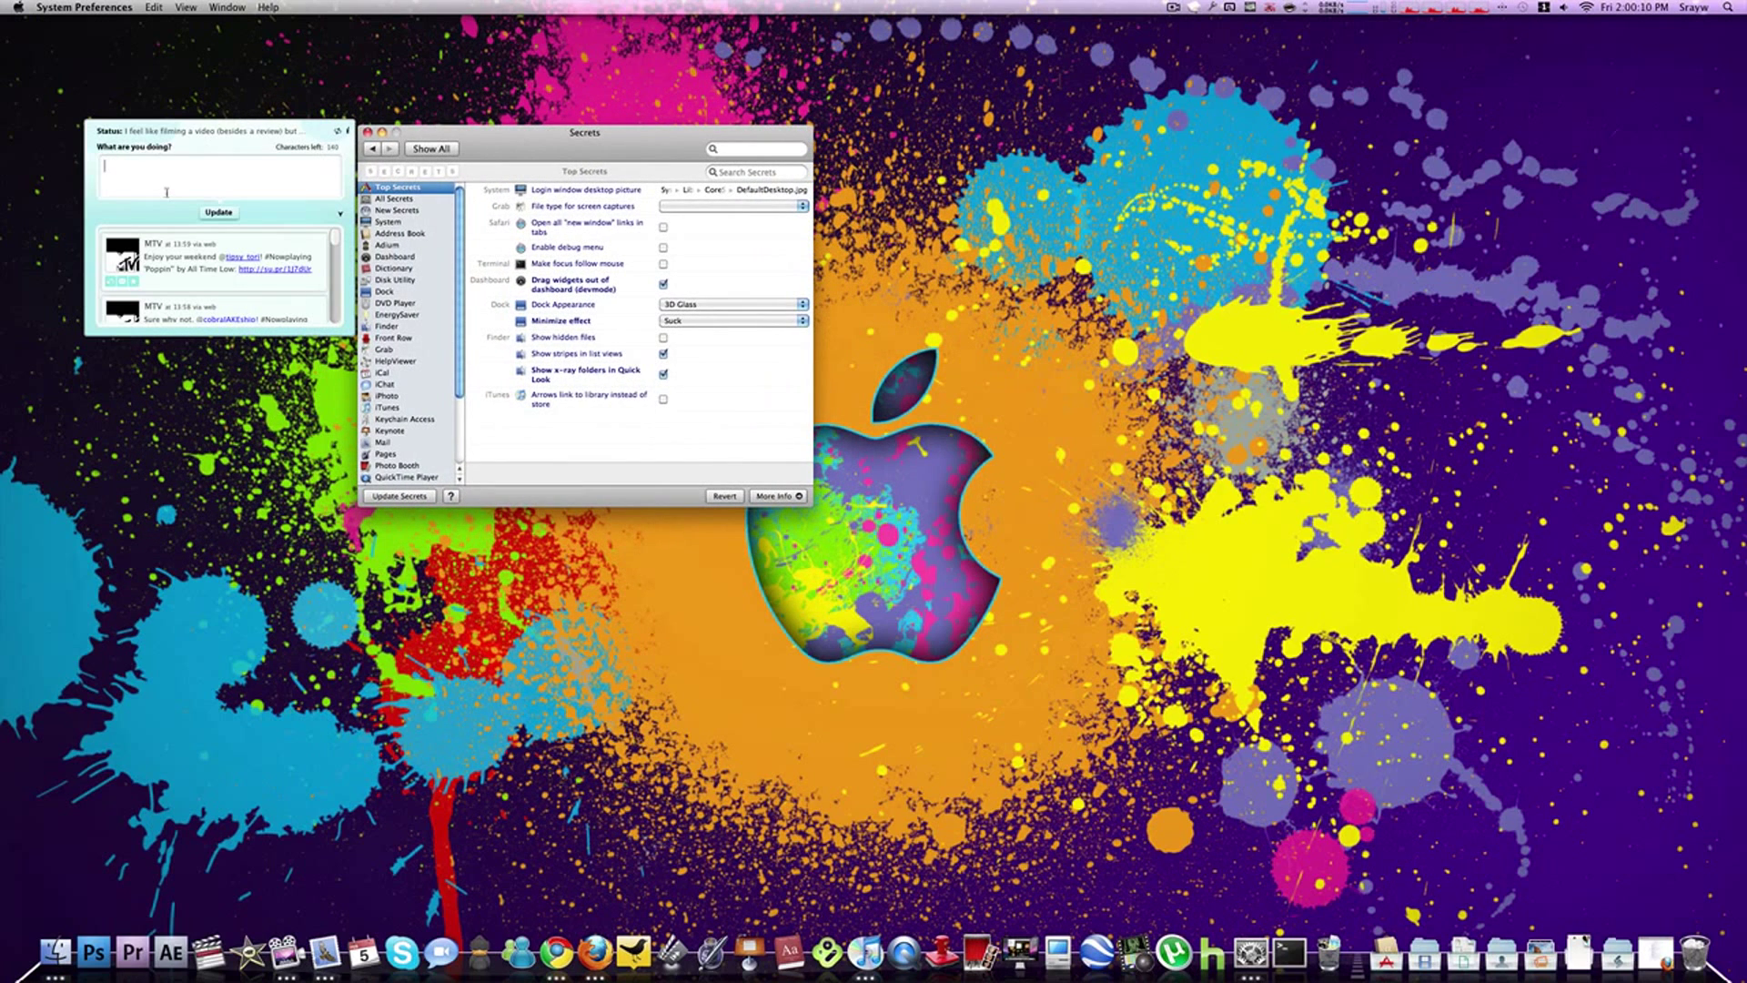
{"action": "type", "text": "jhdgfkjhsdkjfsdkf"}
{"action": "left_click_drag", "start_coordinate": [298, 125], "coordinate": [619, 273]}
{"action": "key", "text": "F12"}
{"action": "key", "text": "F12"}
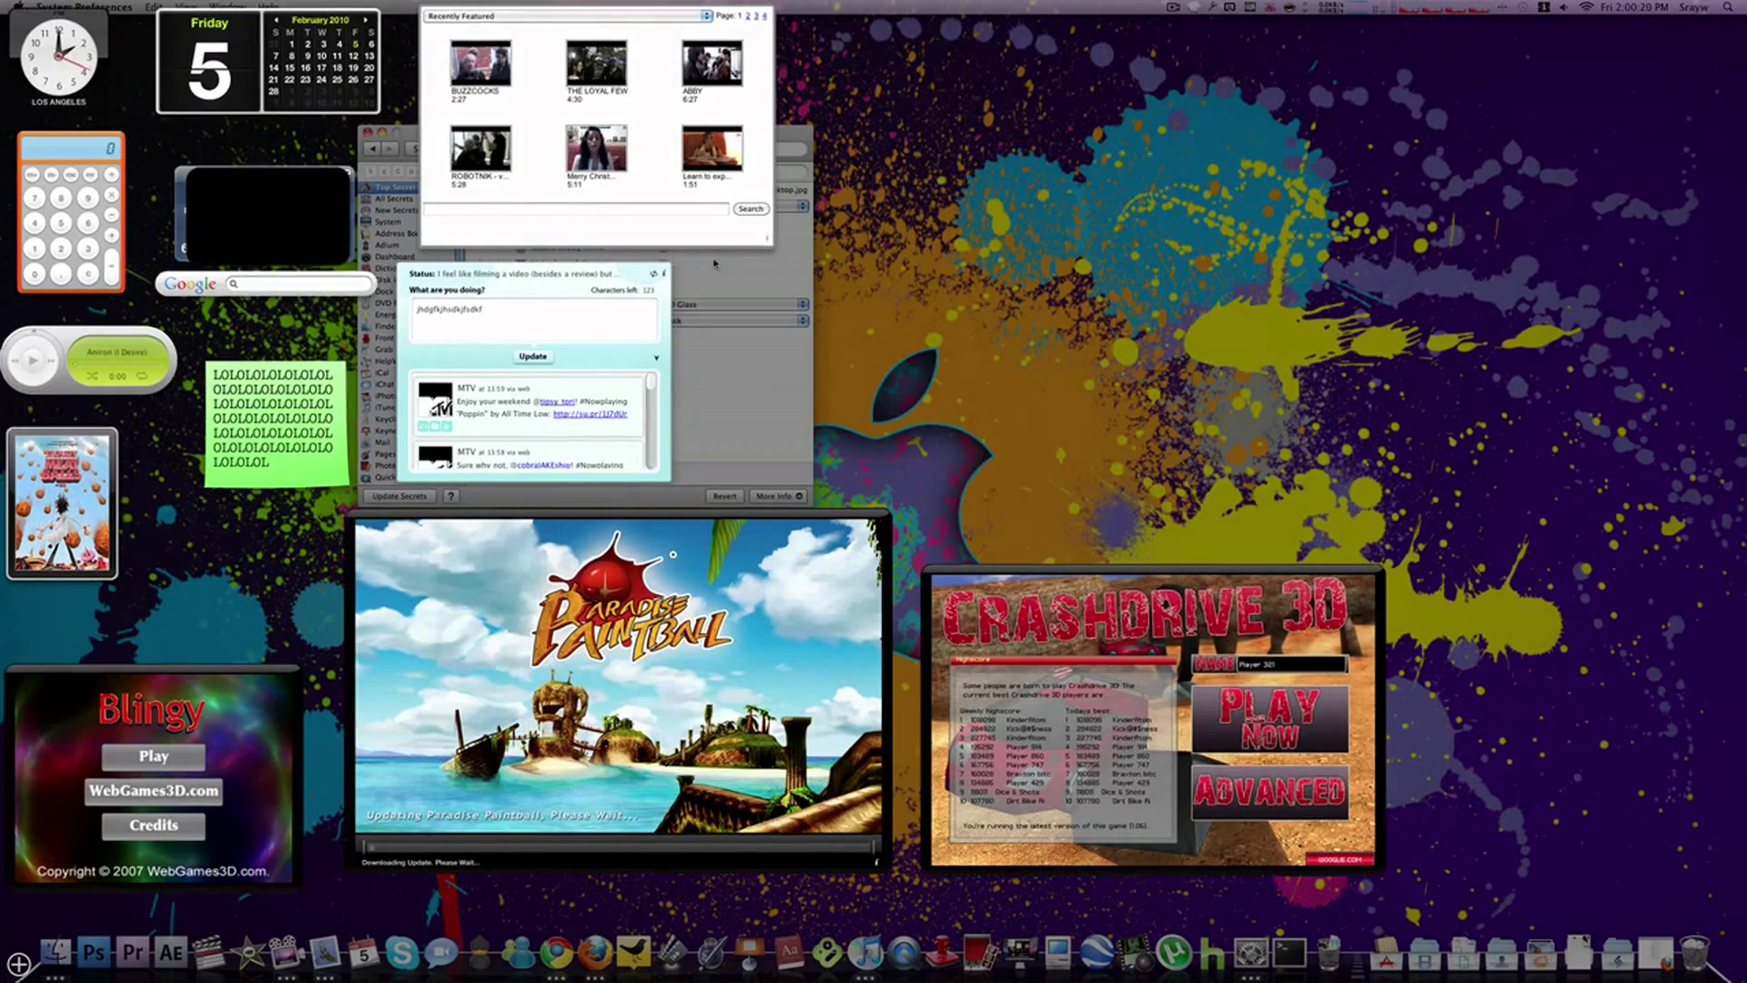
{"action": "left_click_drag", "start_coordinate": [673, 146], "coordinate": [794, 183]}
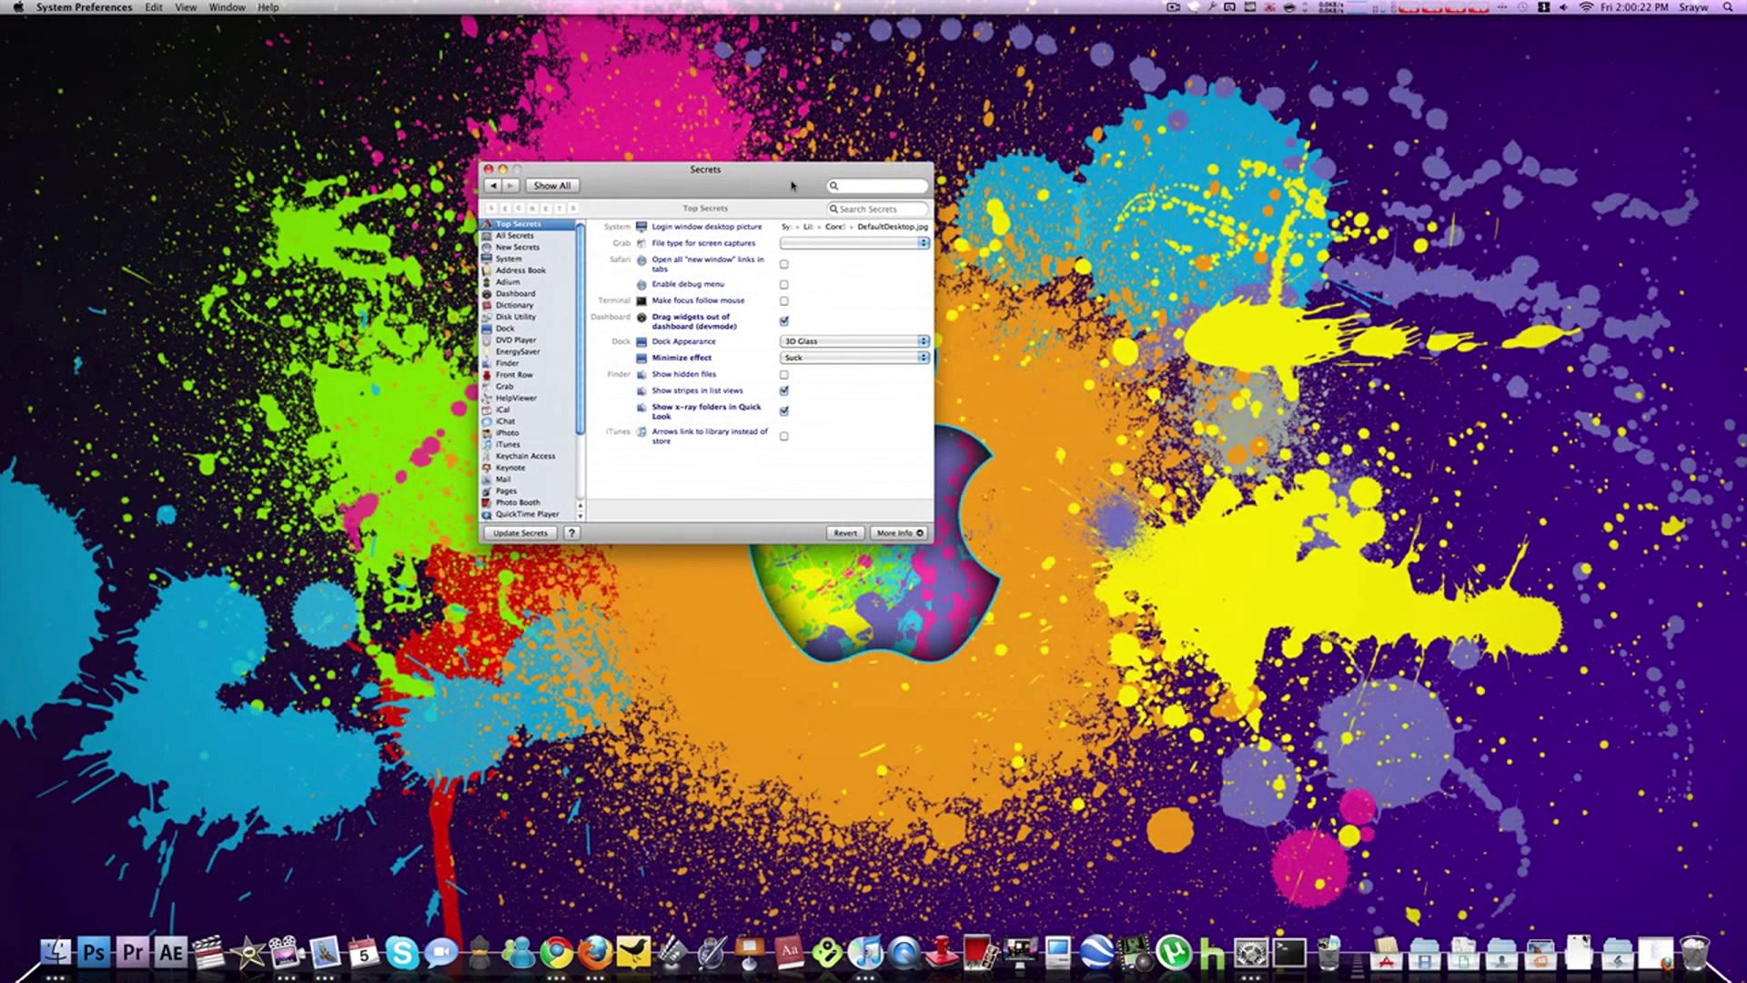
- Show the Dock secrets, set Pinning to Start, and relaunch the Dock with Quit This
{"action": "left_click", "coordinate": [500, 329]}
{"action": "scroll", "coordinate": [651, 343], "scroll_direction": "down", "scroll_amount": 8}
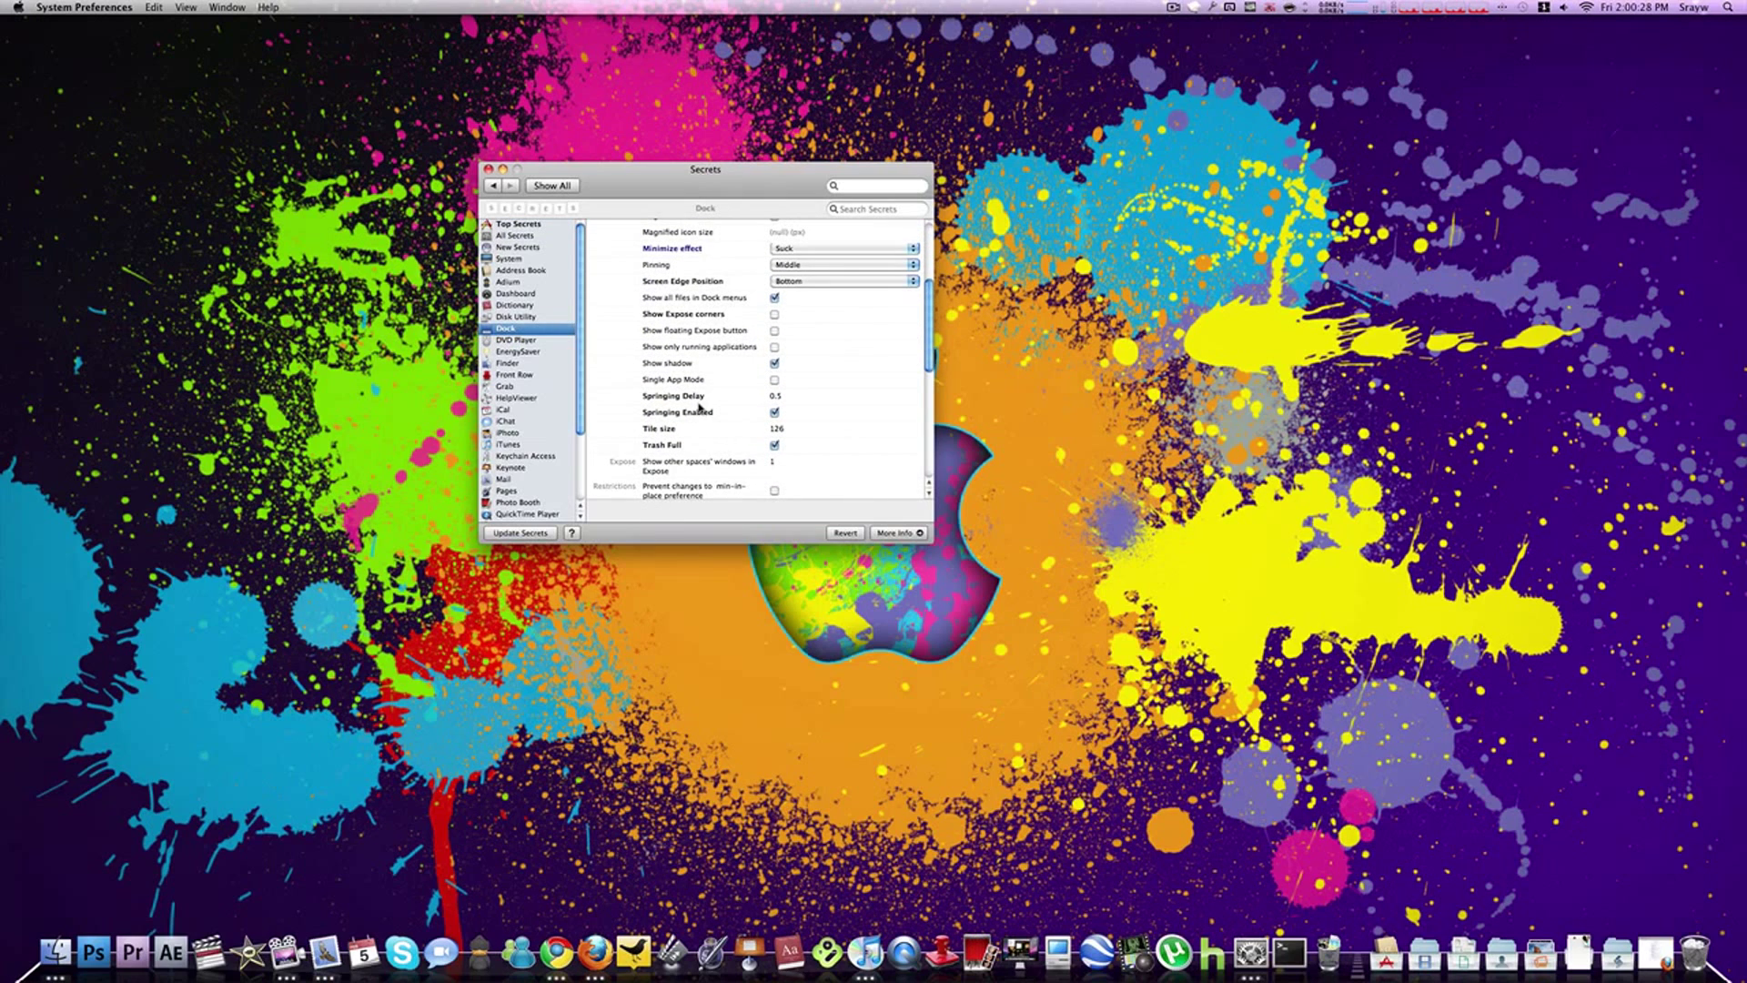
{"action": "scroll", "coordinate": [701, 410], "scroll_direction": "up", "scroll_amount": 2}
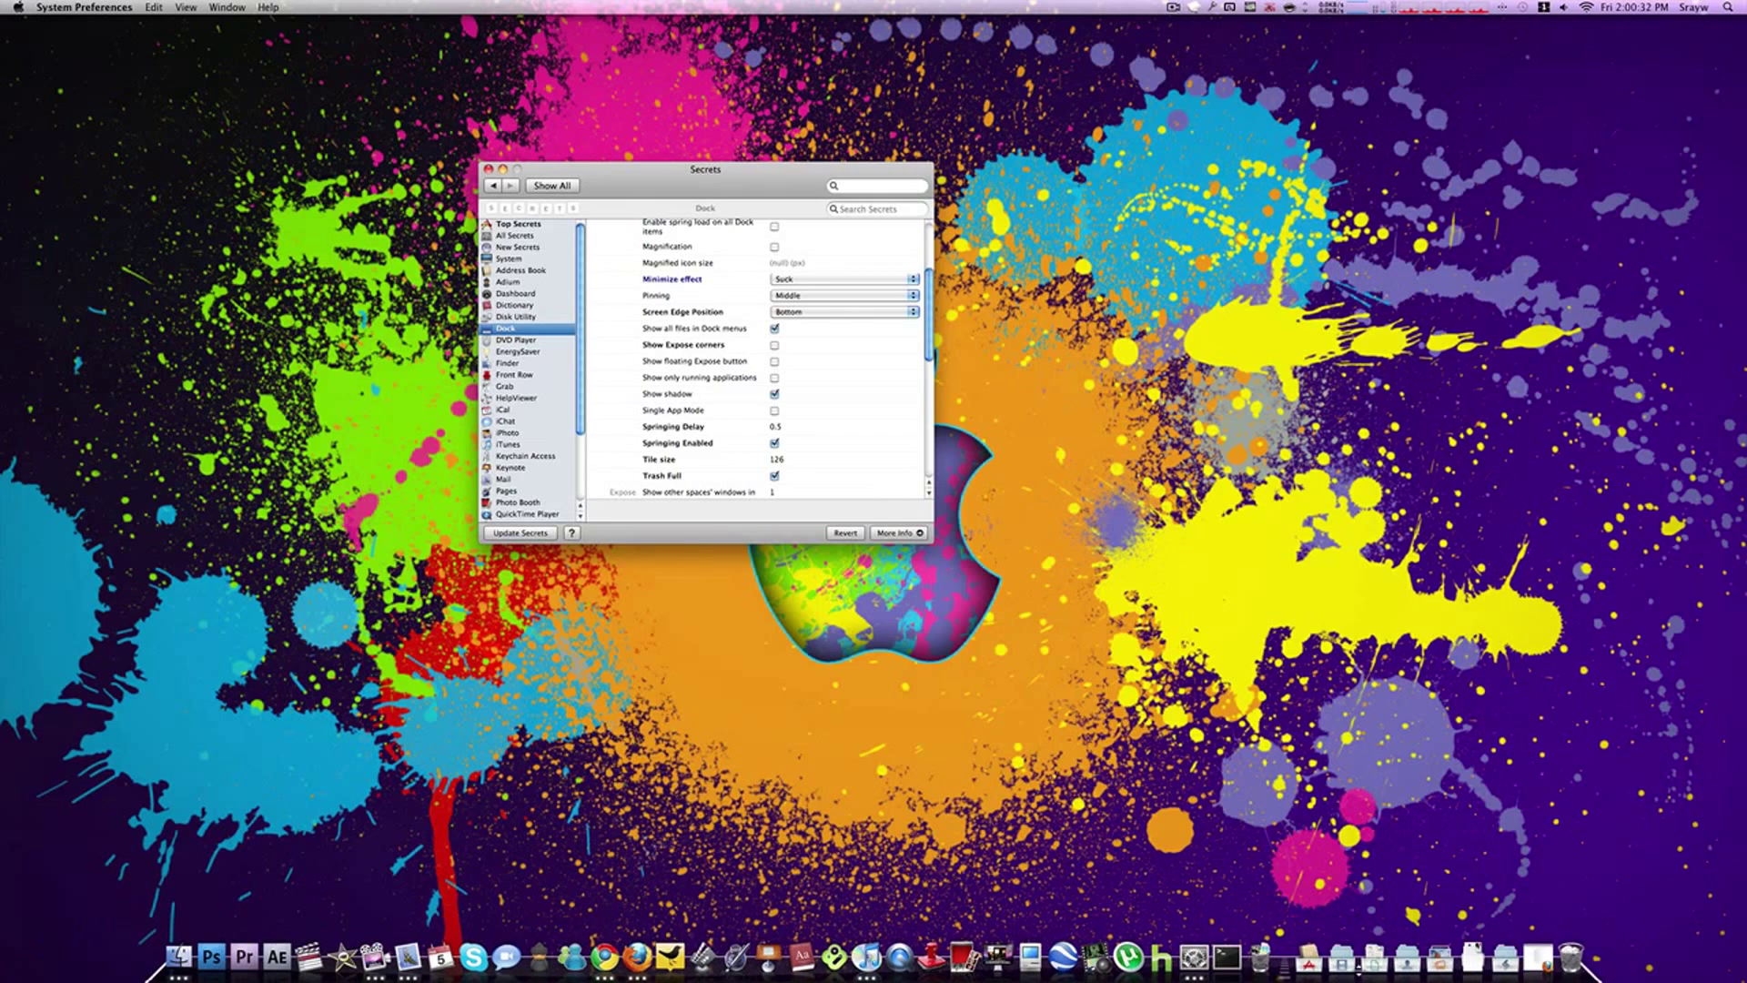
{"action": "left_click", "coordinate": [788, 296]}
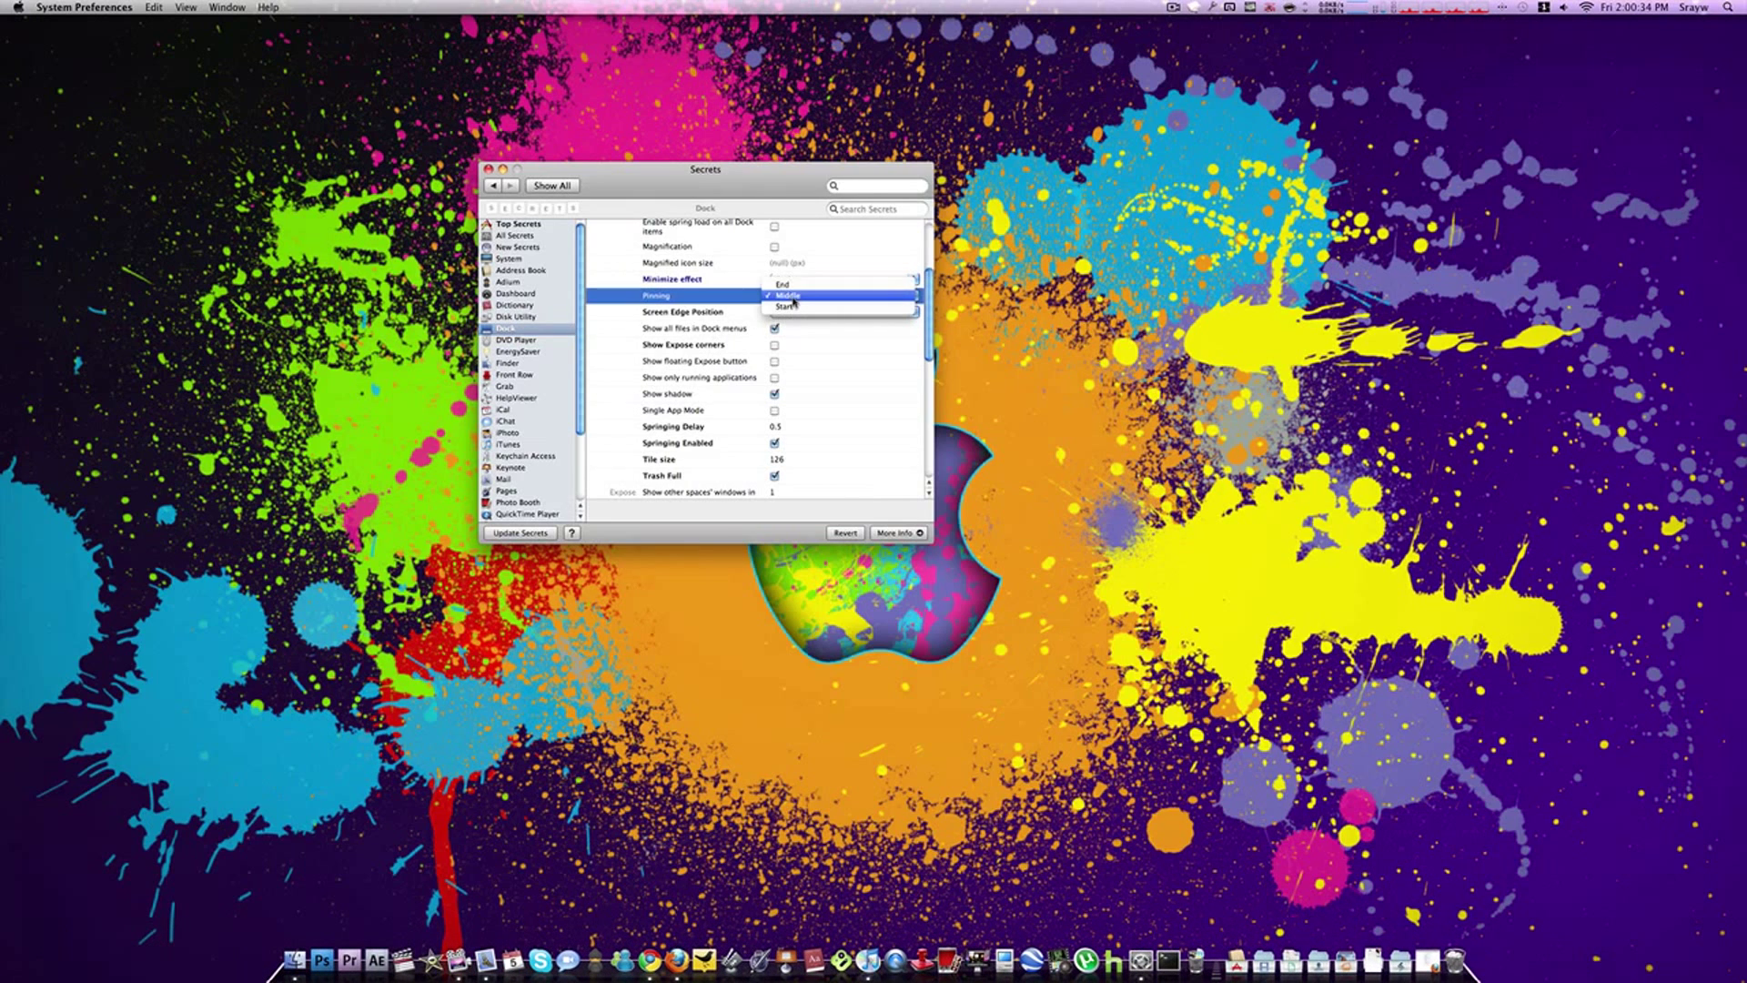
{"action": "left_click", "coordinate": [787, 307]}
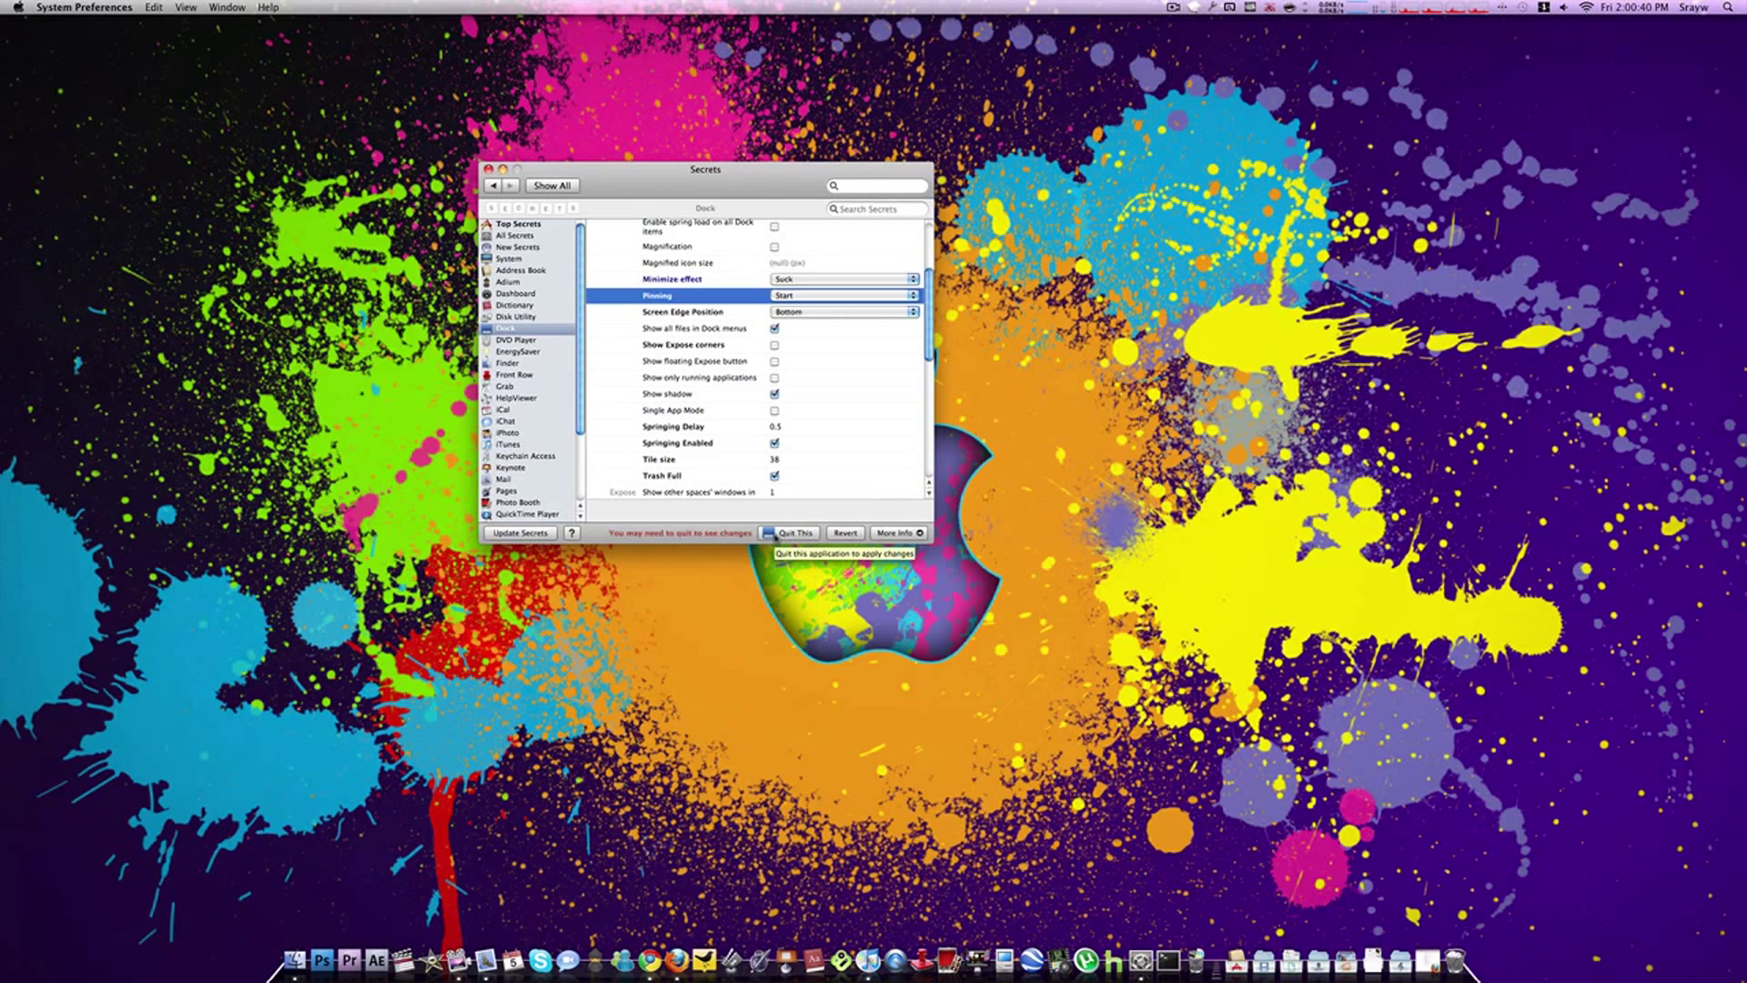
{"action": "left_click", "coordinate": [773, 536]}
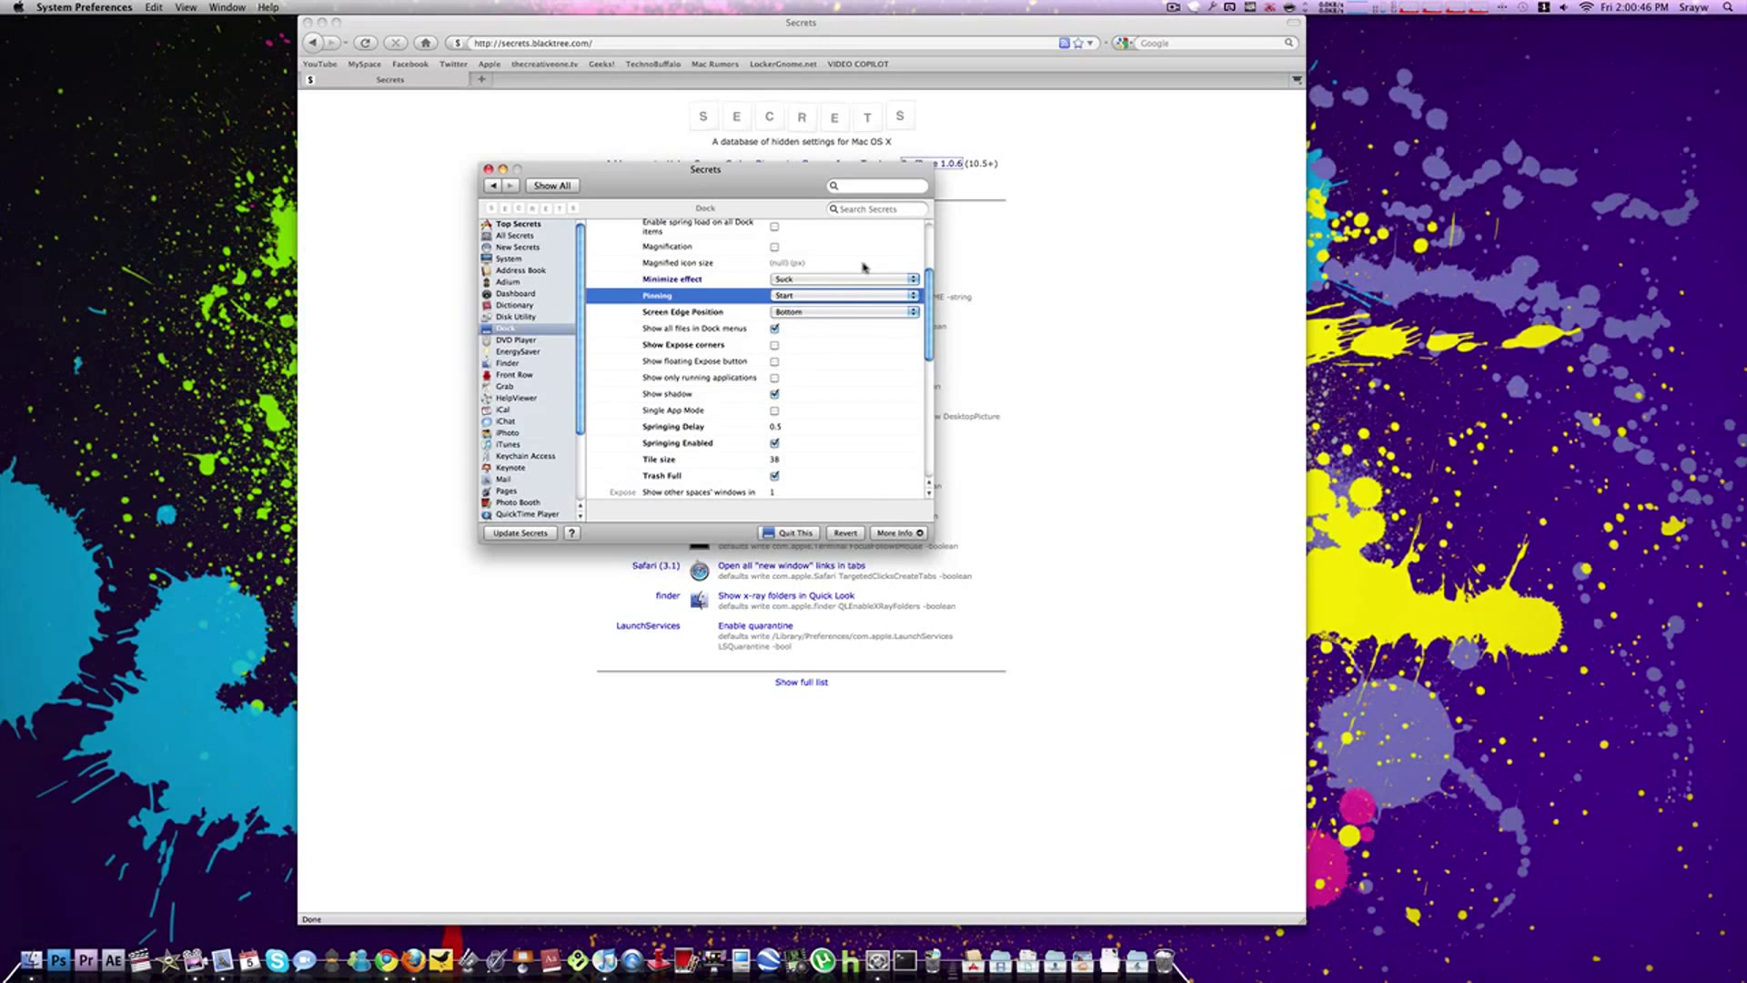
- Pin the Dock at End, then Revert to Middle and relaunch the Dock
{"action": "left_click", "coordinate": [852, 296]}
{"action": "left_click", "coordinate": [849, 274]}
{"action": "left_click", "coordinate": [790, 537]}
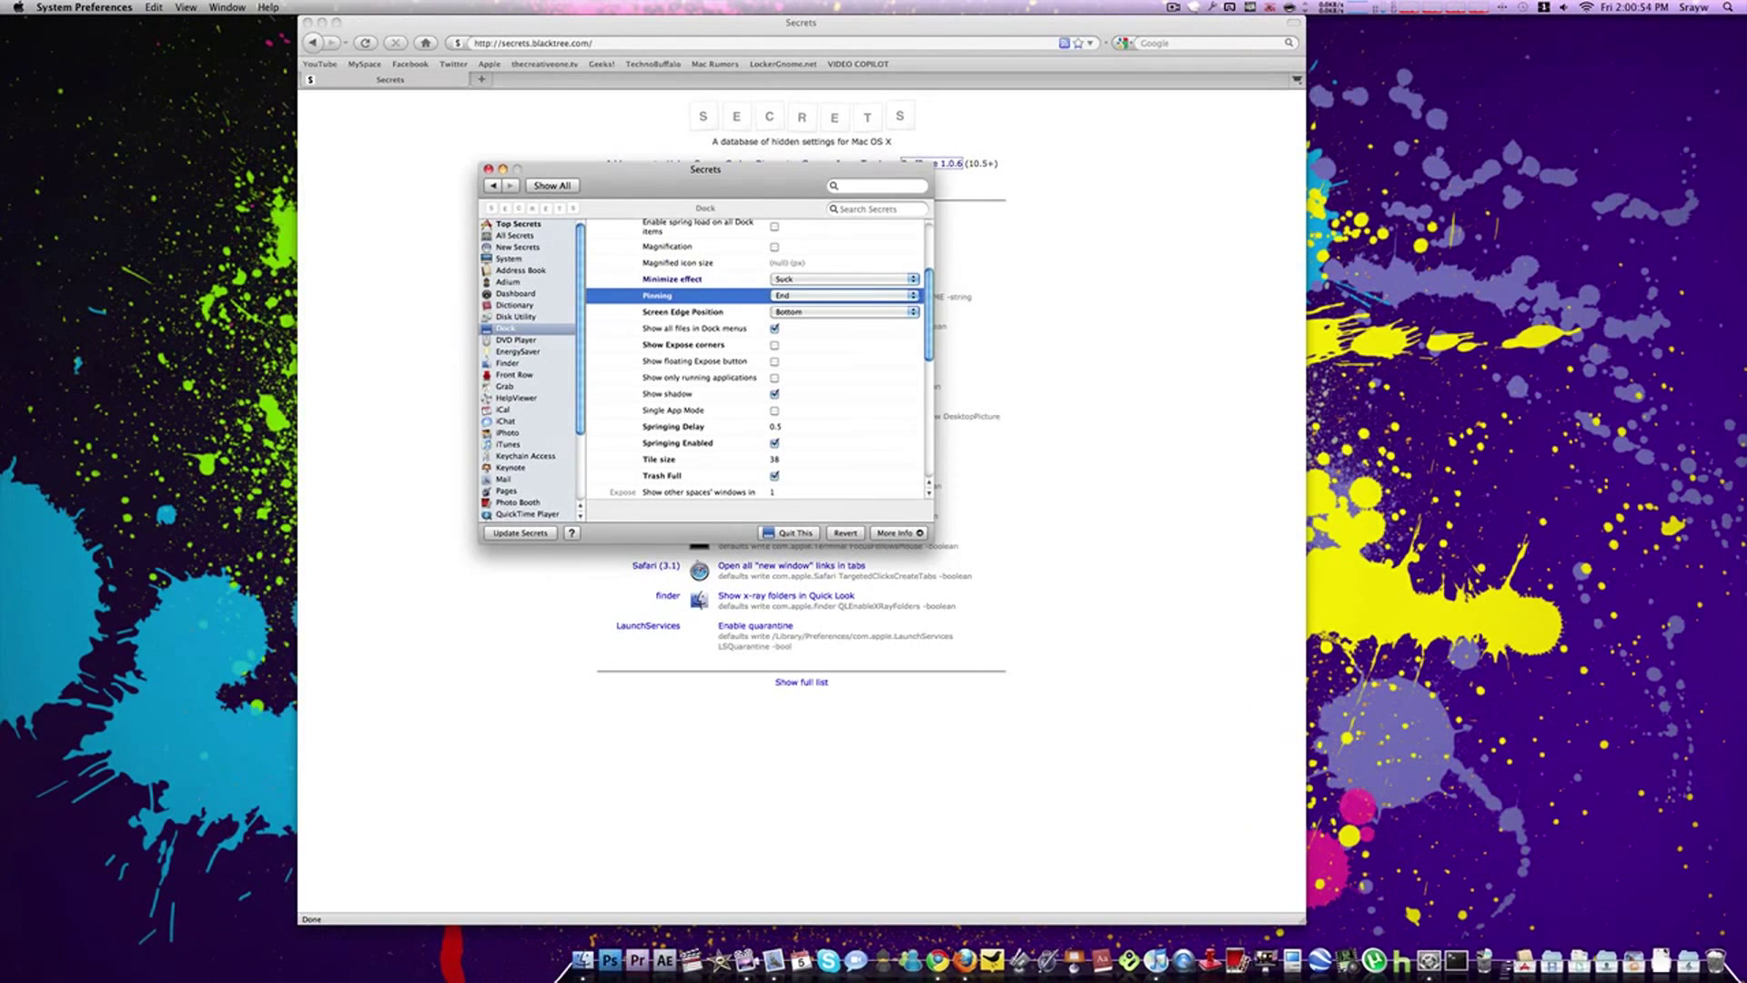
{"action": "left_click", "coordinate": [851, 533]}
{"action": "left_click", "coordinate": [796, 536]}
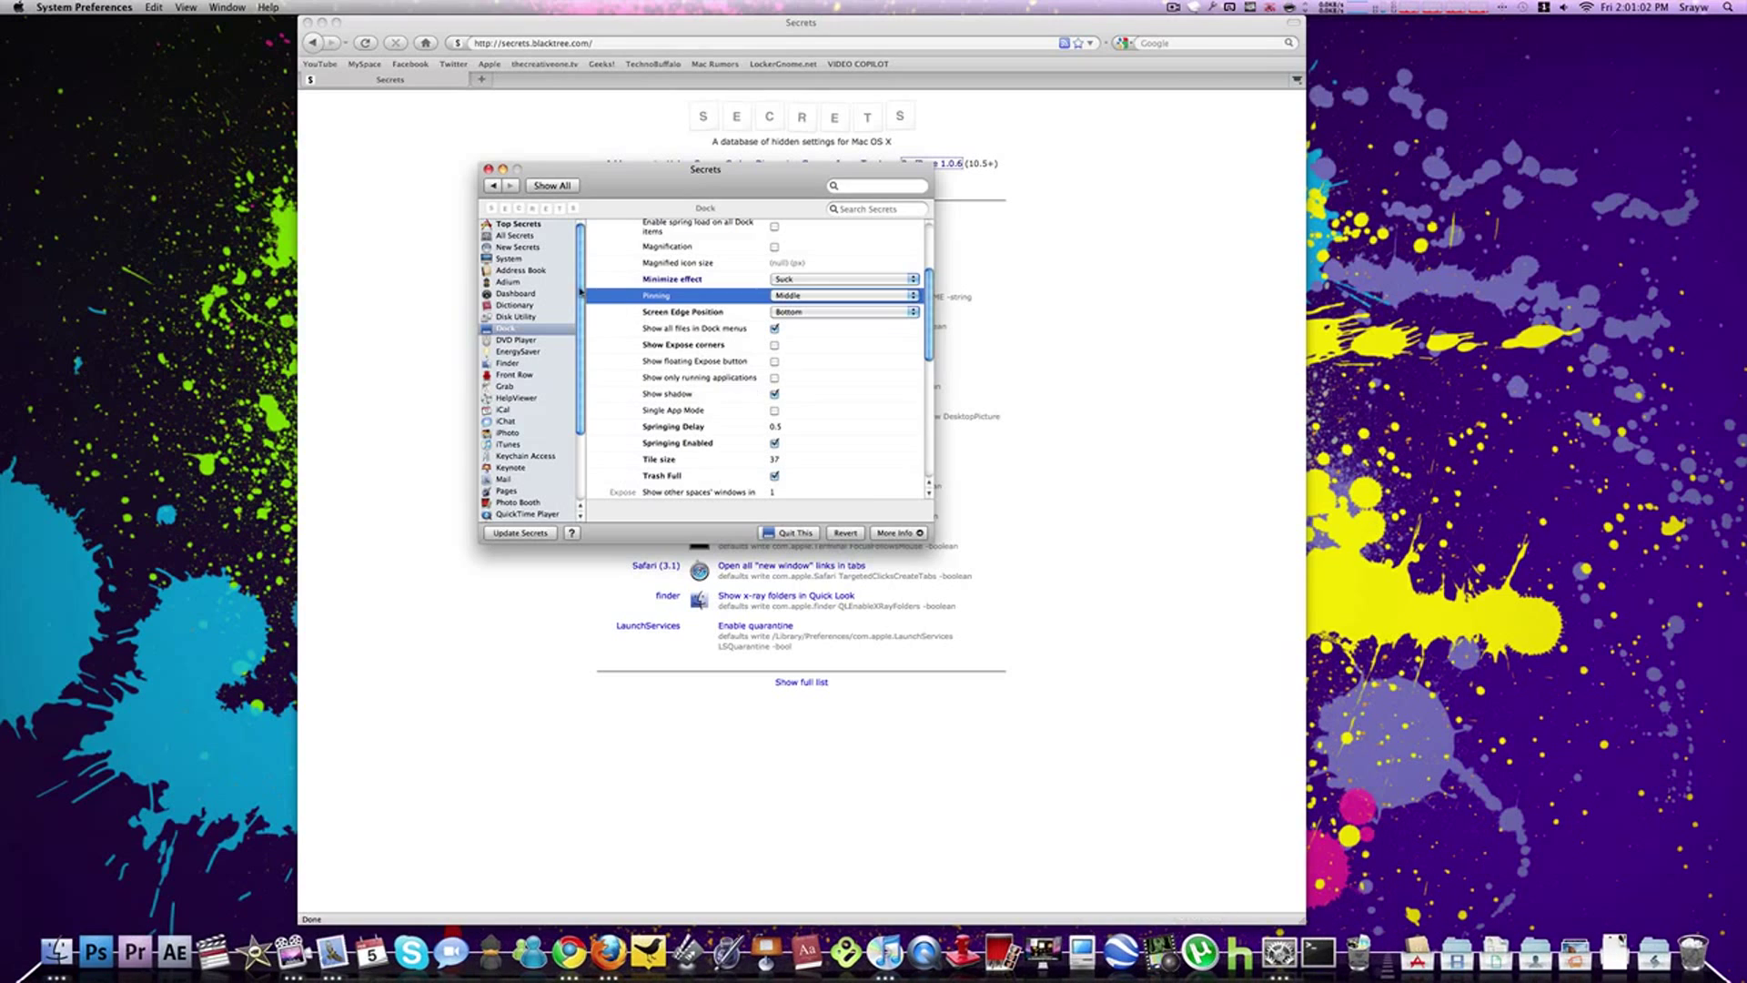
- Keep Suck as the minimize effect and test it by minimizing and restoring the window
{"action": "scroll", "coordinate": [699, 328], "scroll_direction": "up", "scroll_amount": 3}
{"action": "left_click", "coordinate": [795, 360]}
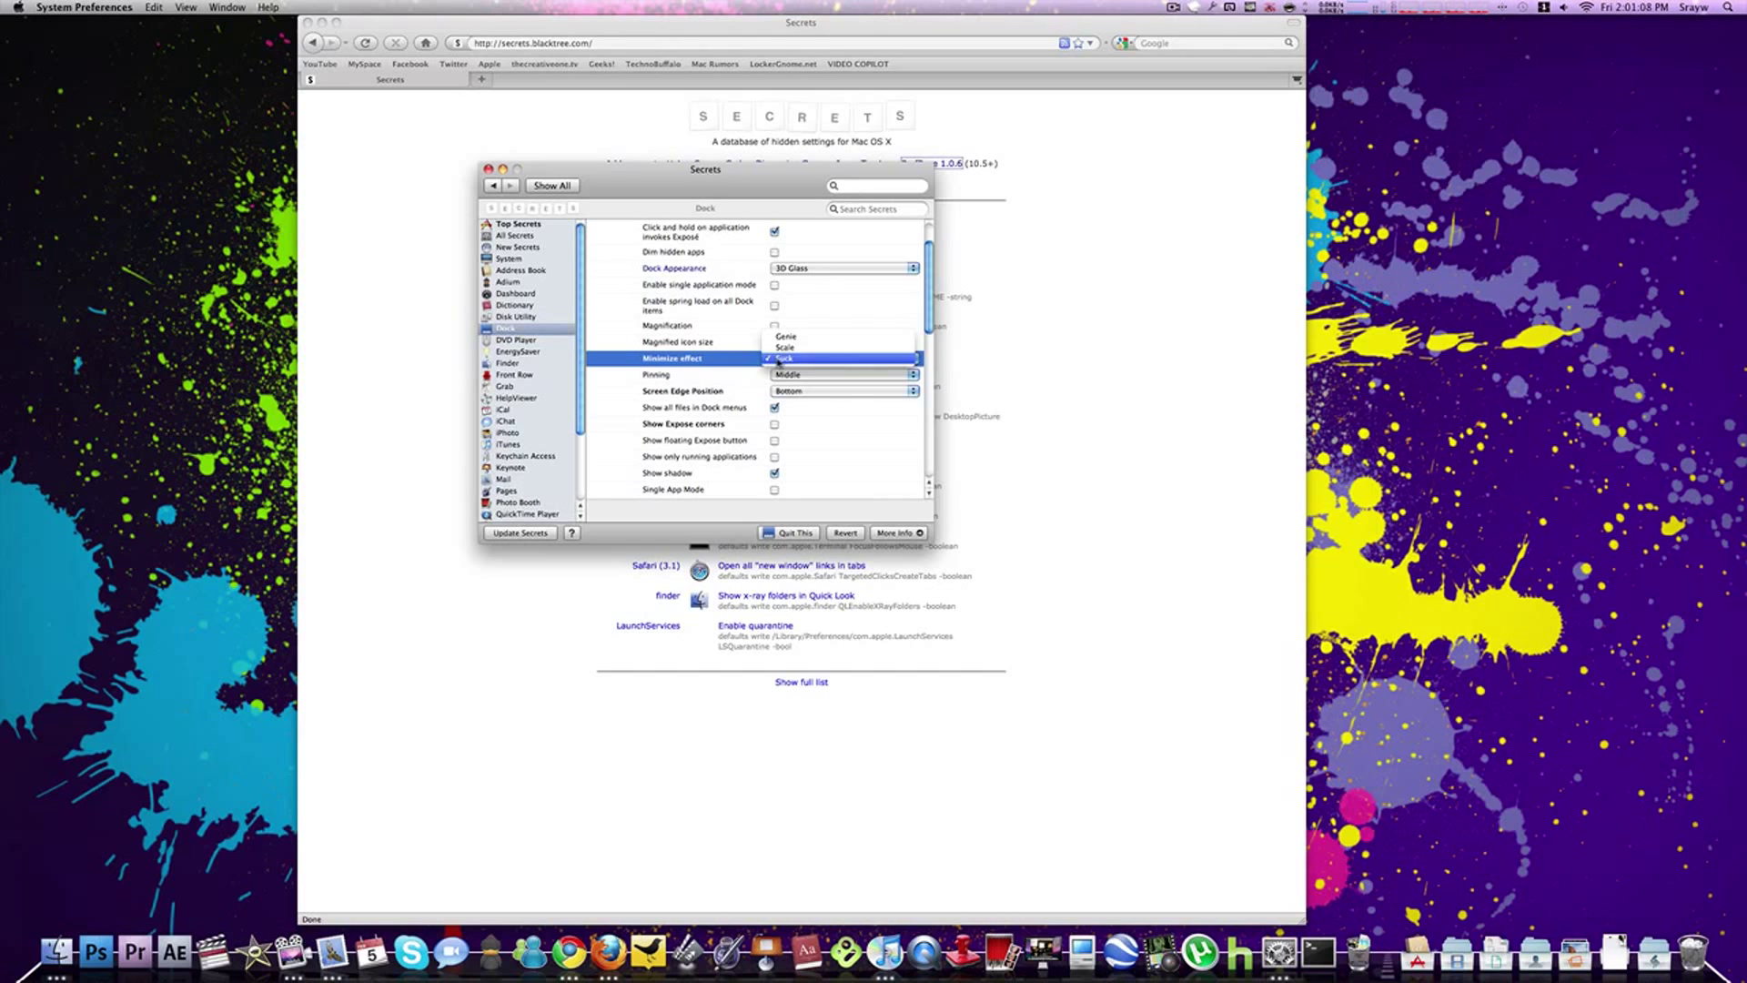
{"action": "left_click", "coordinate": [779, 360]}
{"action": "left_click", "coordinate": [502, 169]}
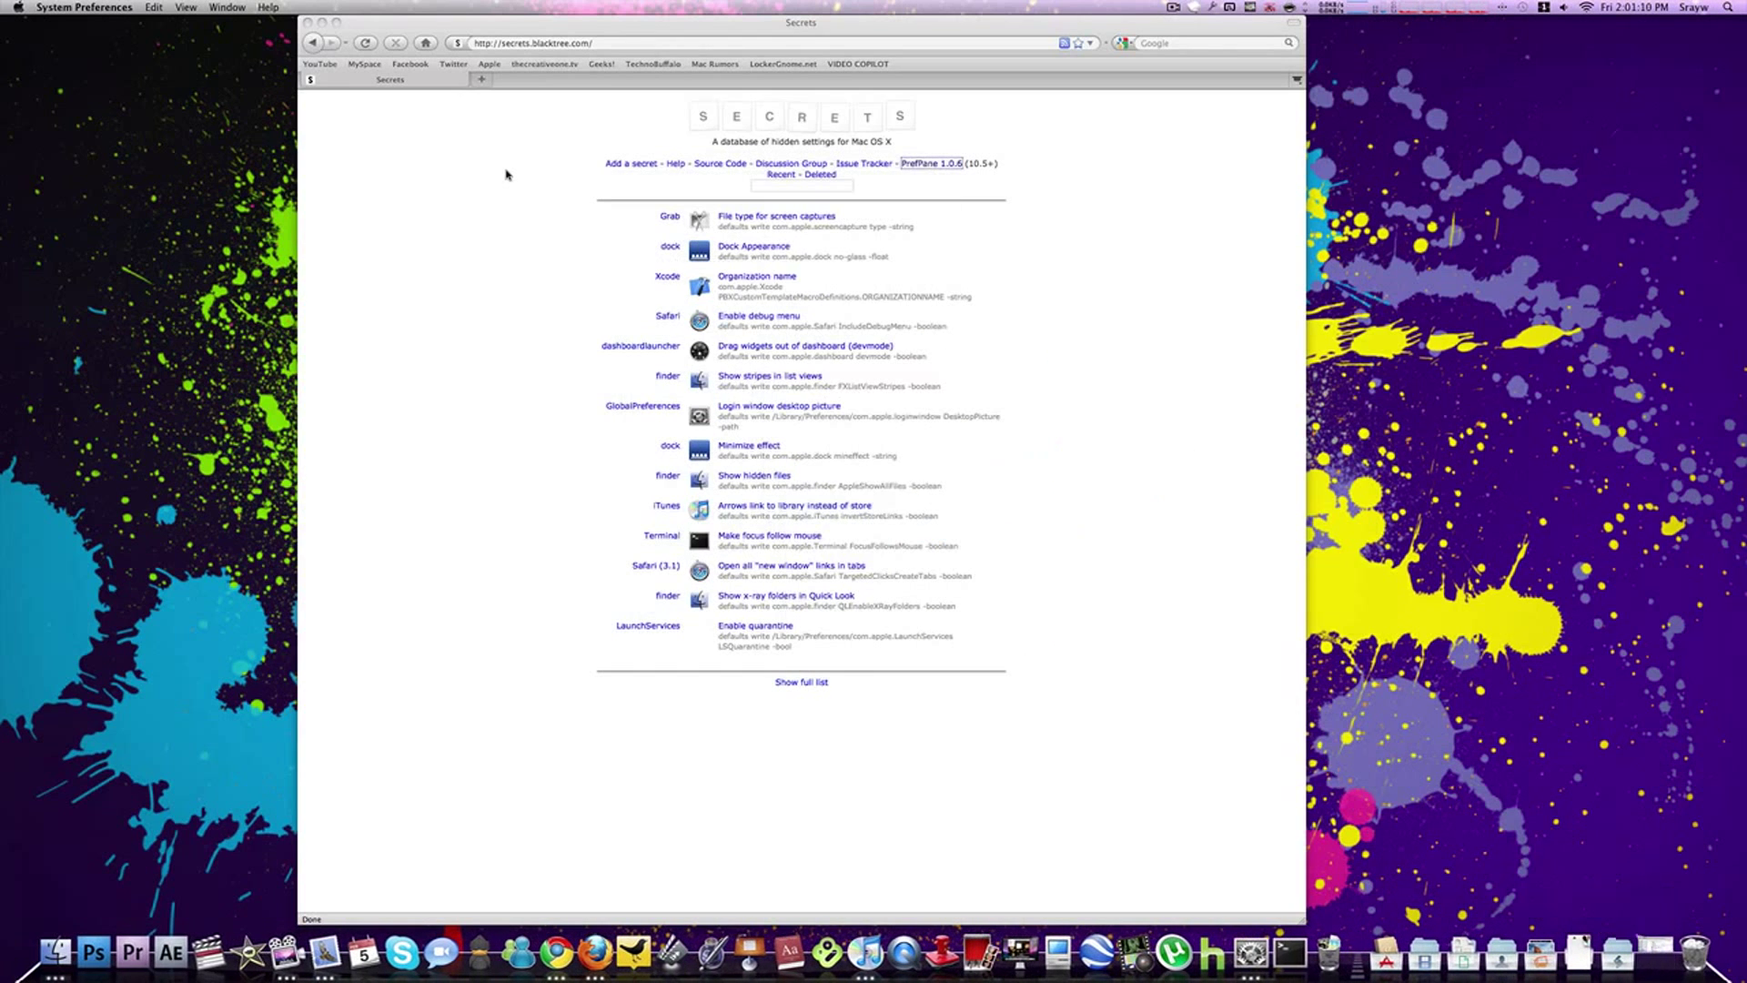
{"action": "left_click", "coordinate": [1656, 951]}
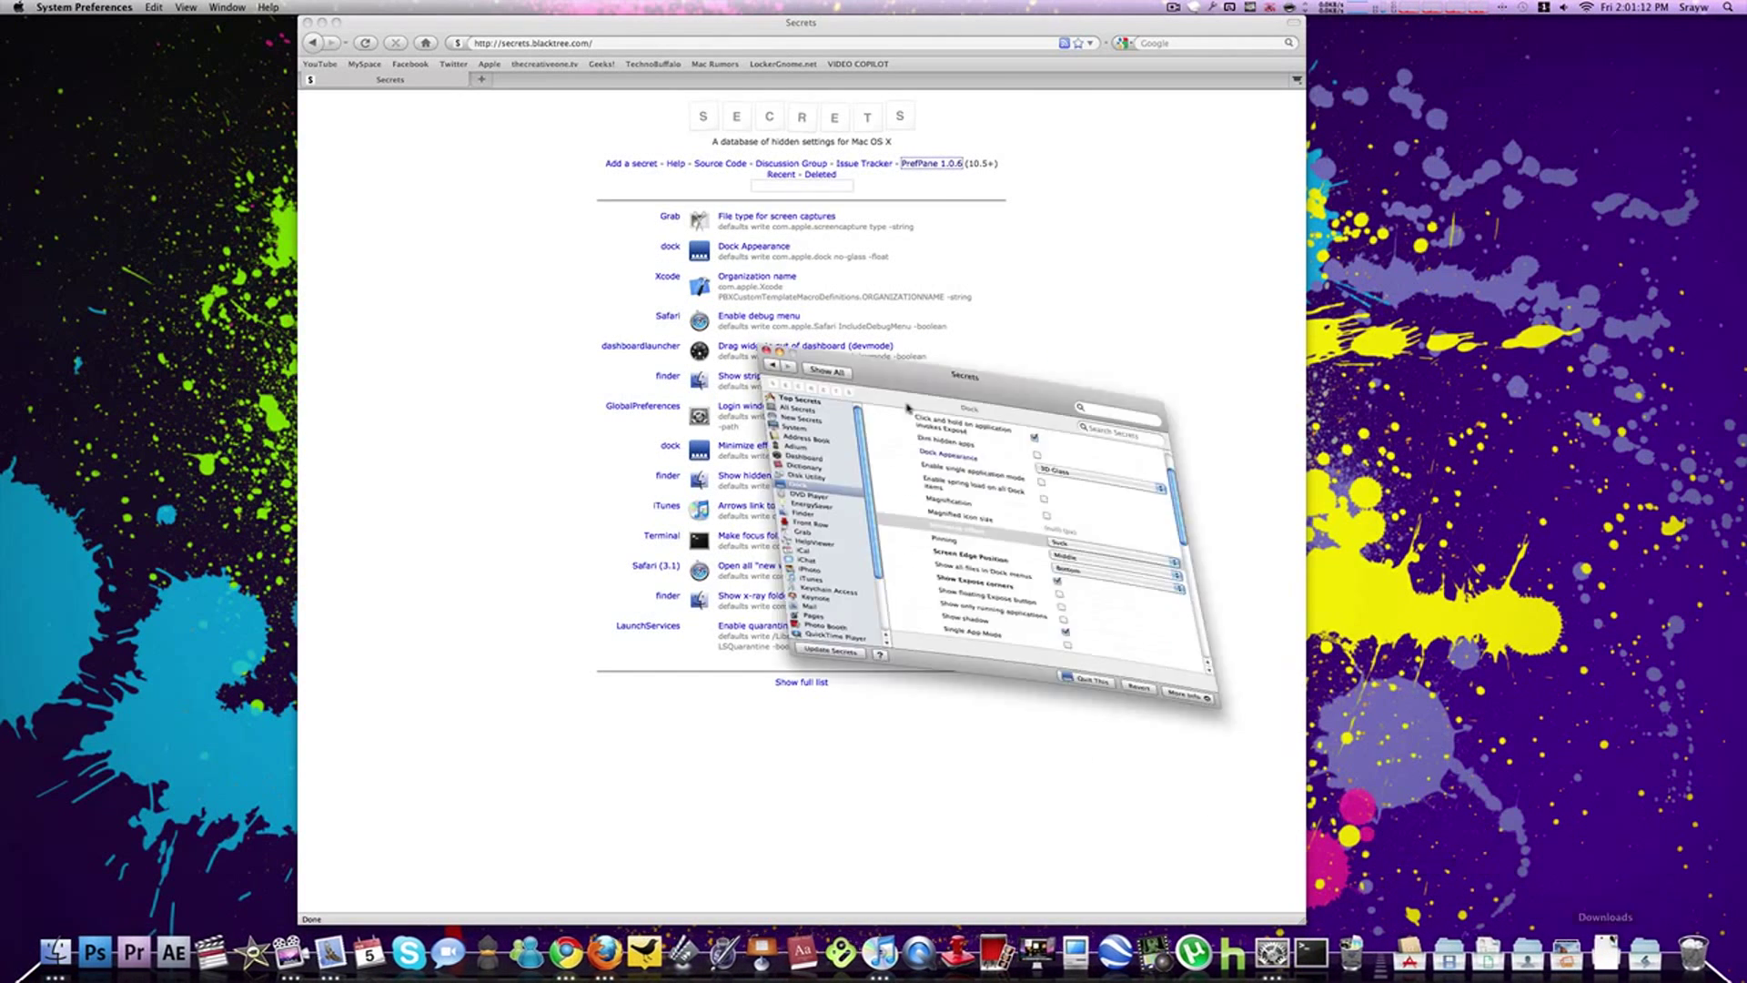
- Change the Dock Appearance from 3D Glass to 2D Black
{"action": "scroll", "coordinate": [766, 370], "scroll_direction": "up", "scroll_amount": 3}
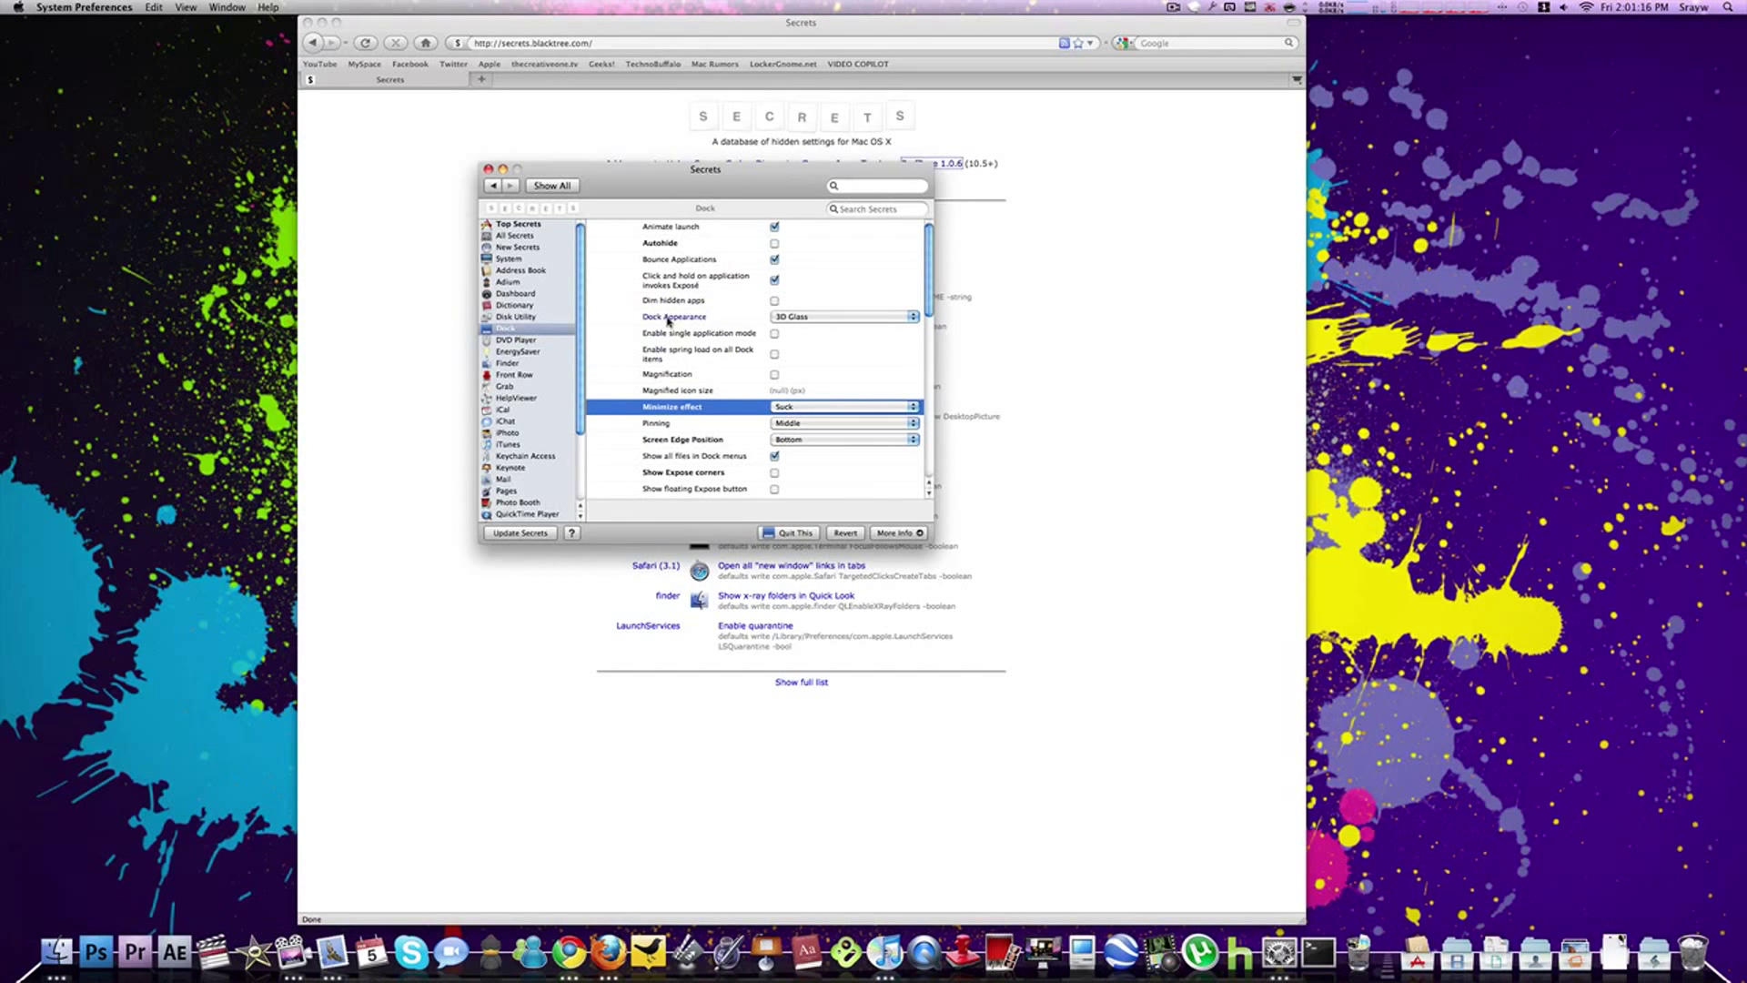
{"action": "left_click", "coordinate": [788, 317]}
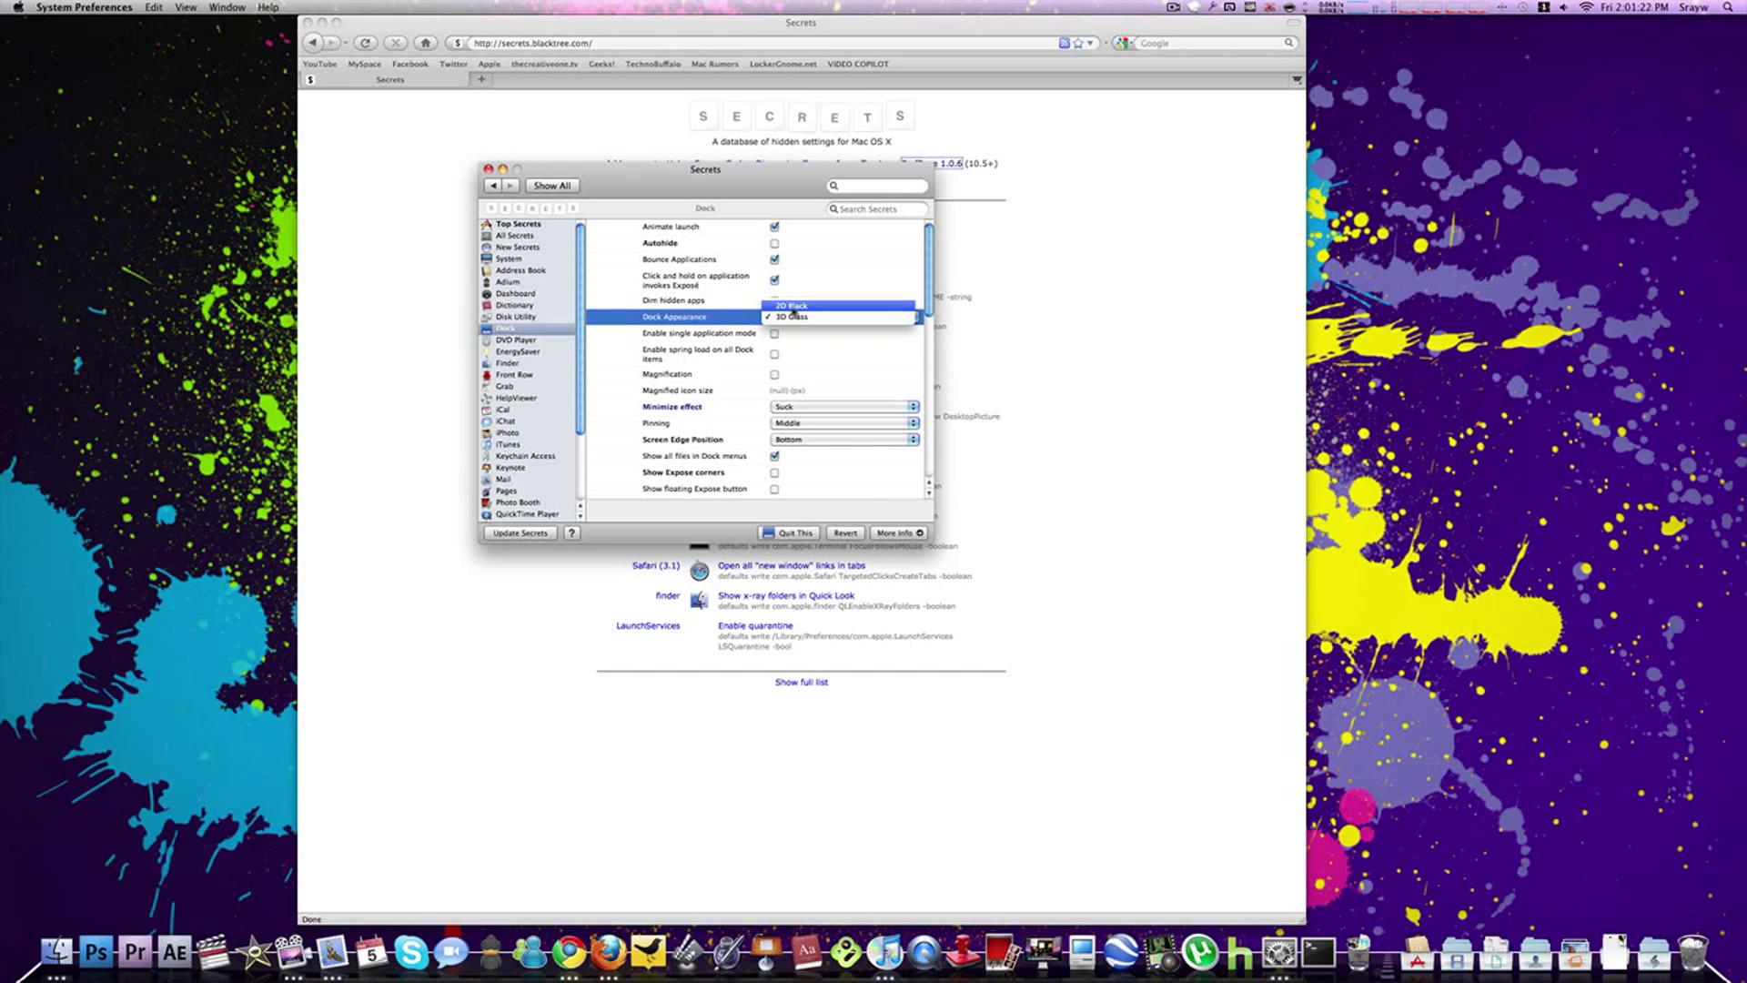
{"action": "left_click", "coordinate": [792, 307]}
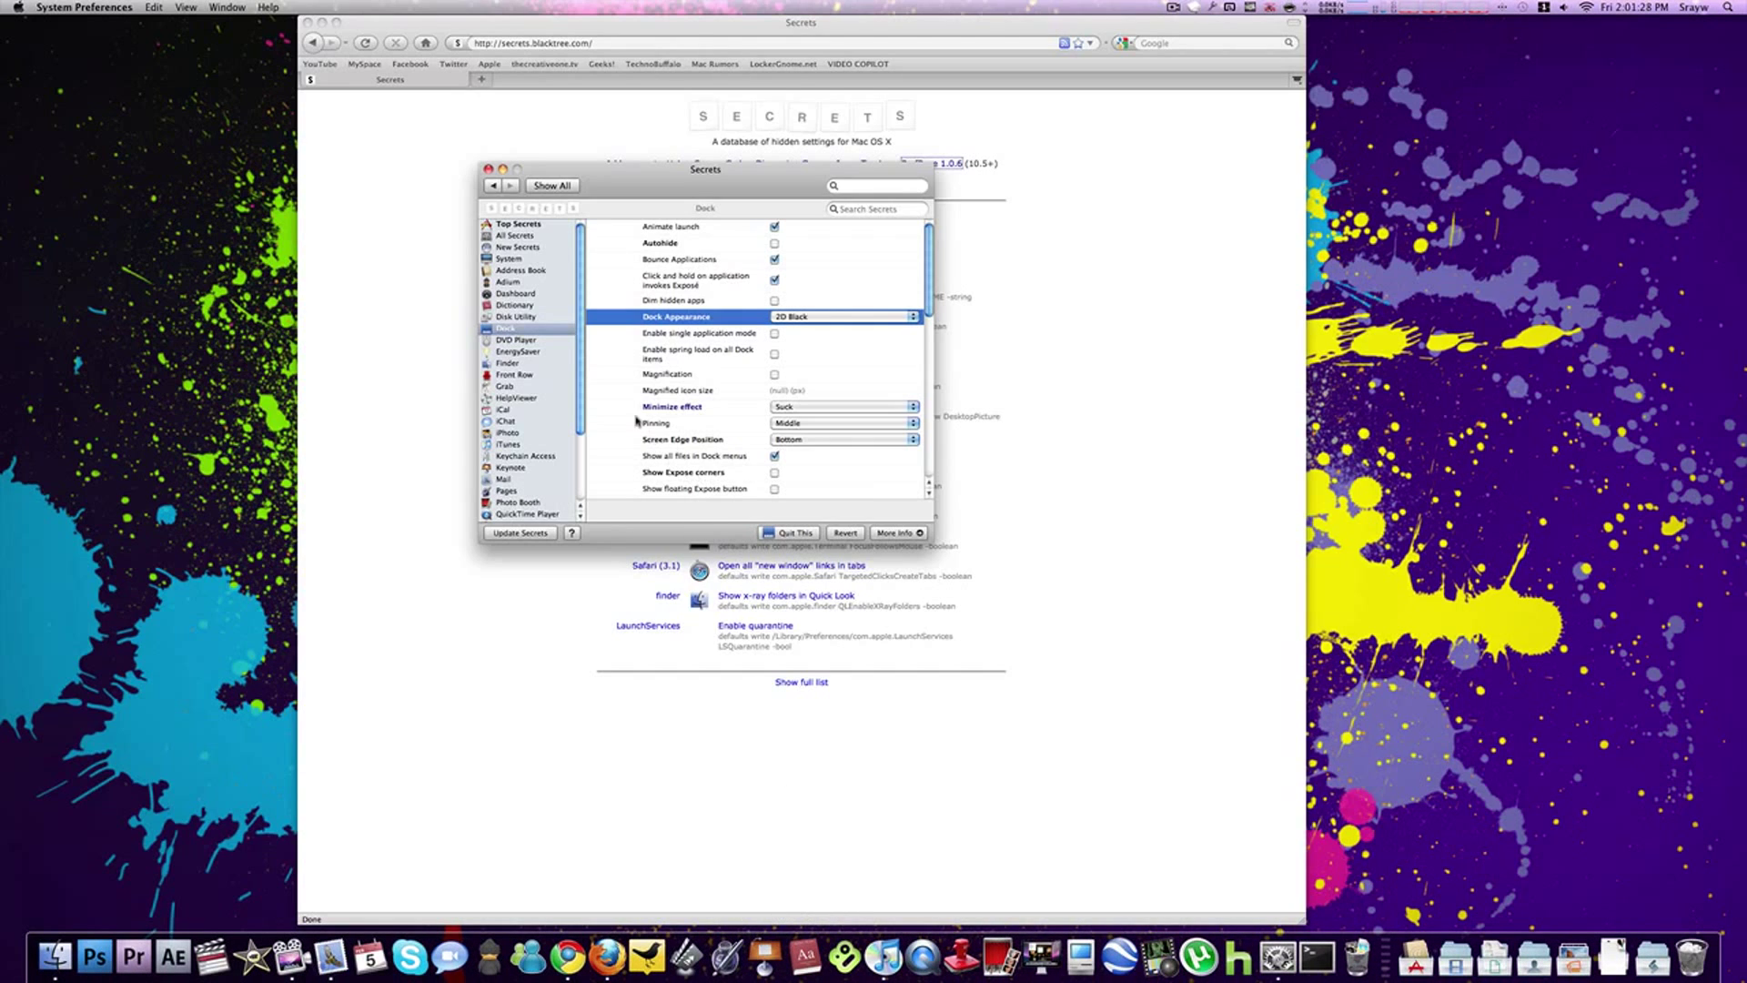
- Scroll through the All Secrets category, then bring the Firefox Secrets page forward
{"action": "scroll", "coordinate": [534, 405], "scroll_direction": "down", "scroll_amount": 3}
{"action": "scroll", "coordinate": [534, 405], "scroll_direction": "up", "scroll_amount": 3}
{"action": "left_click", "coordinate": [515, 235]}
{"action": "scroll", "coordinate": [724, 286], "scroll_direction": "down", "scroll_amount": 10}
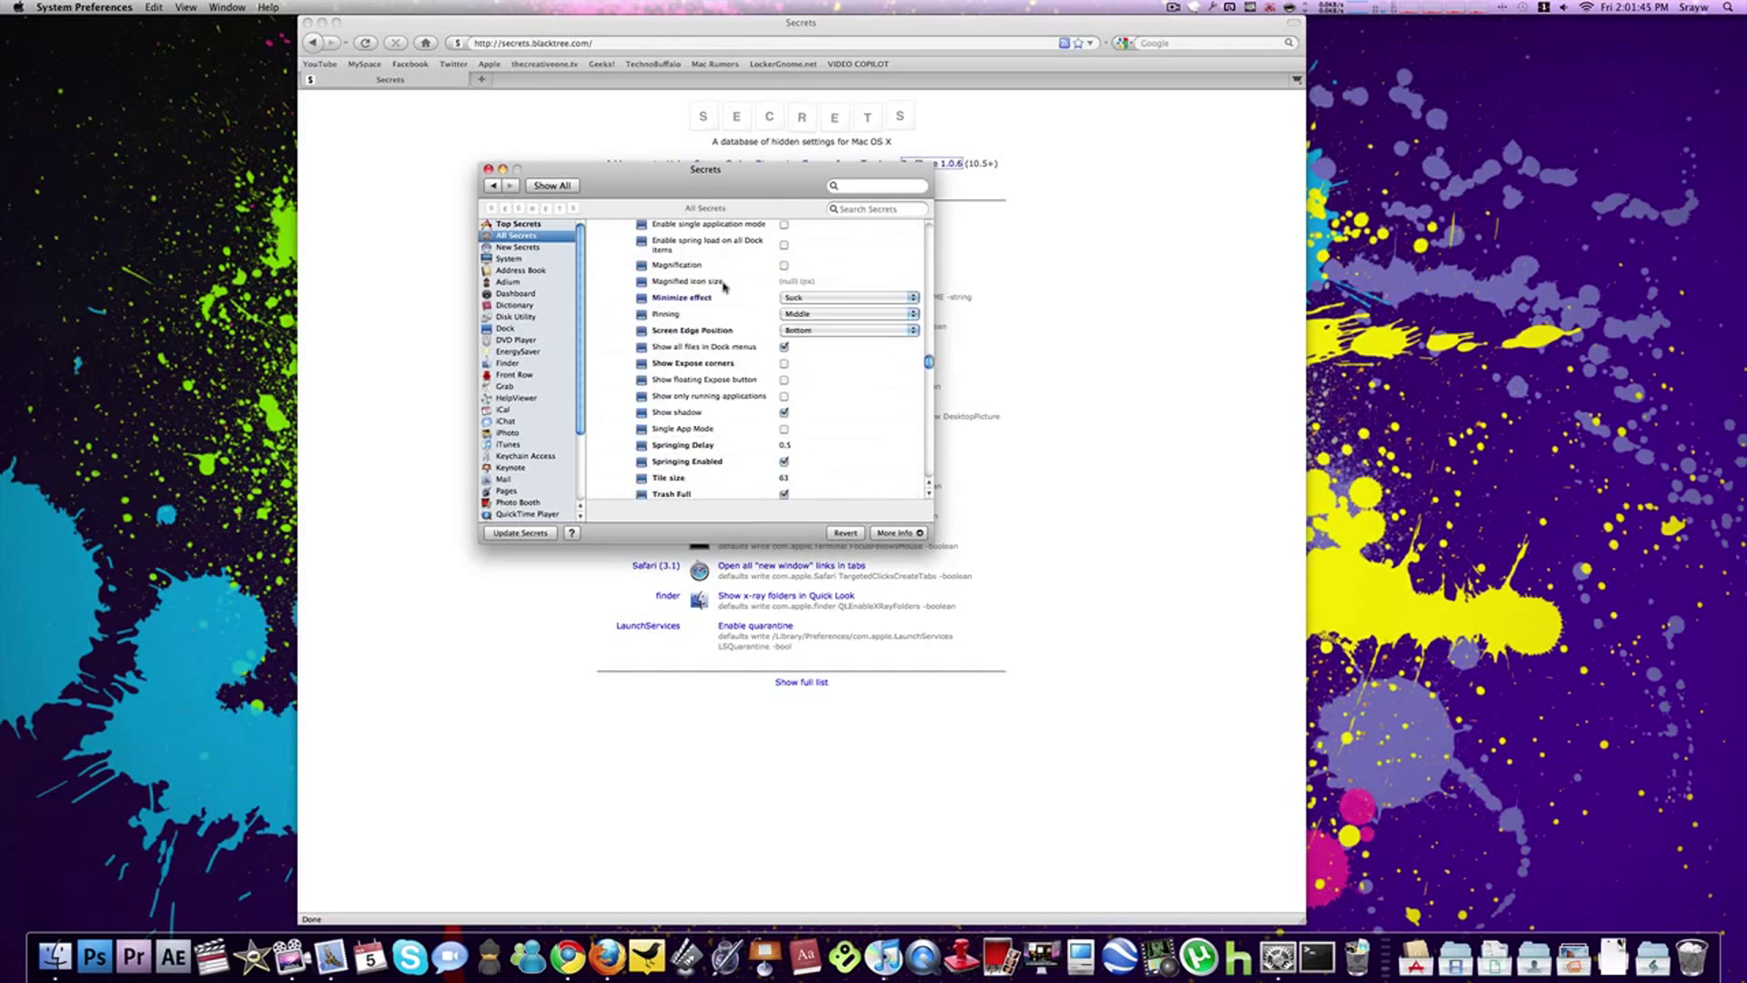
{"action": "left_click", "coordinate": [544, 44]}
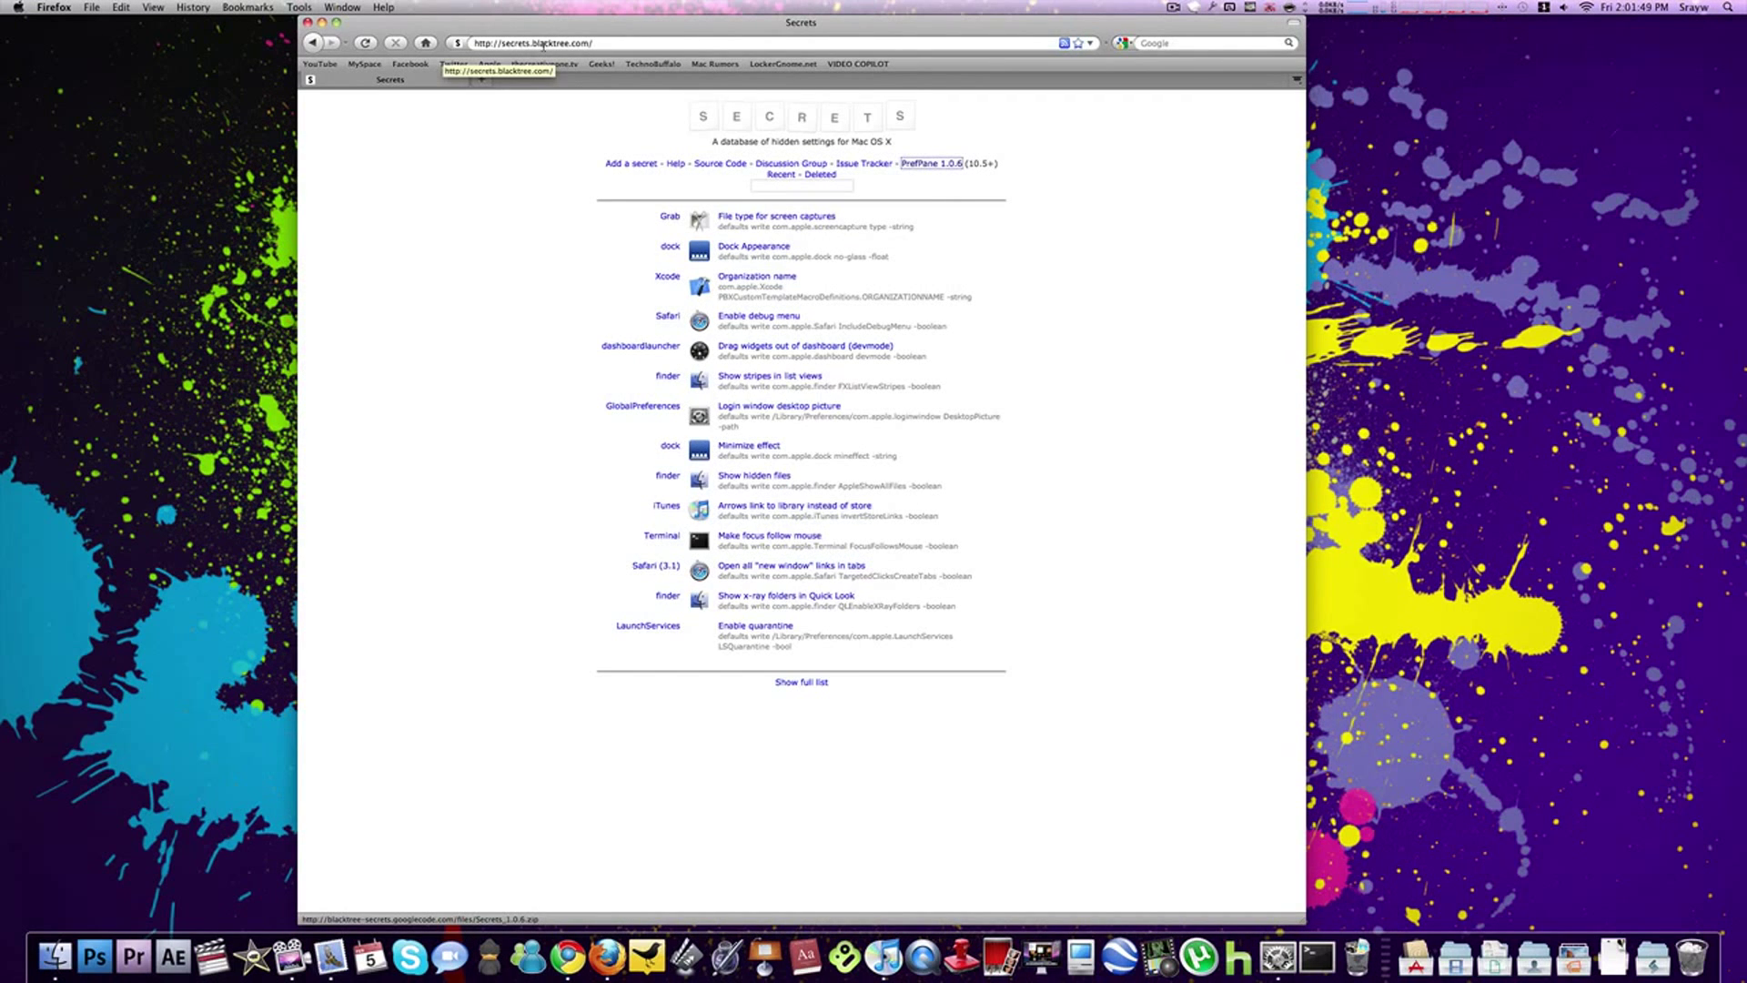